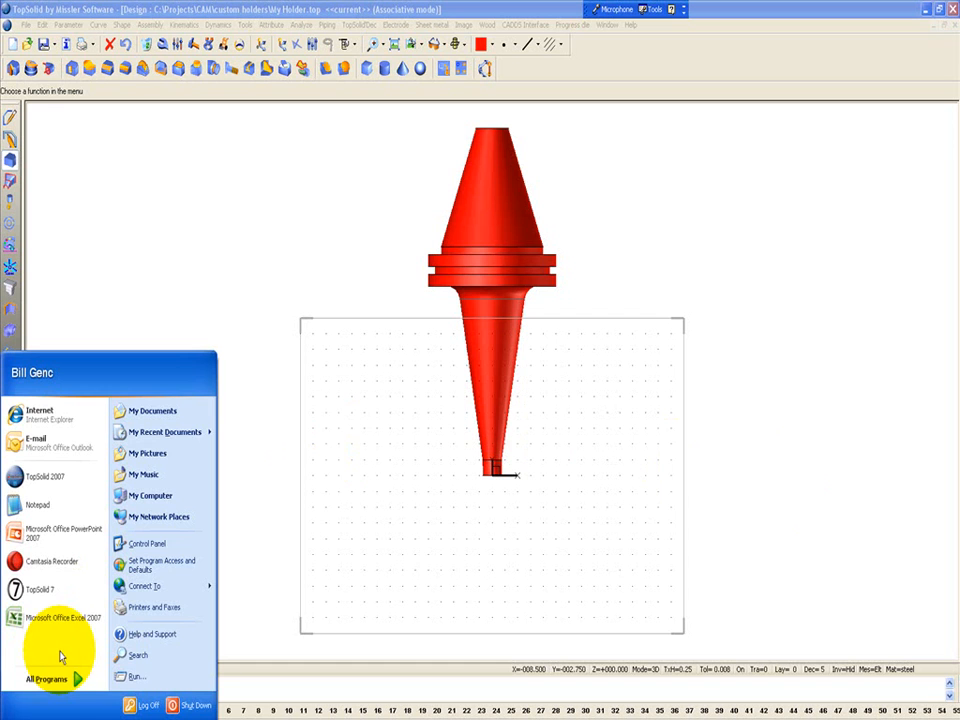
- Launch TopTool from the TopSolid 2007 programs and bring its window to the front
mouse_move(58, 679)
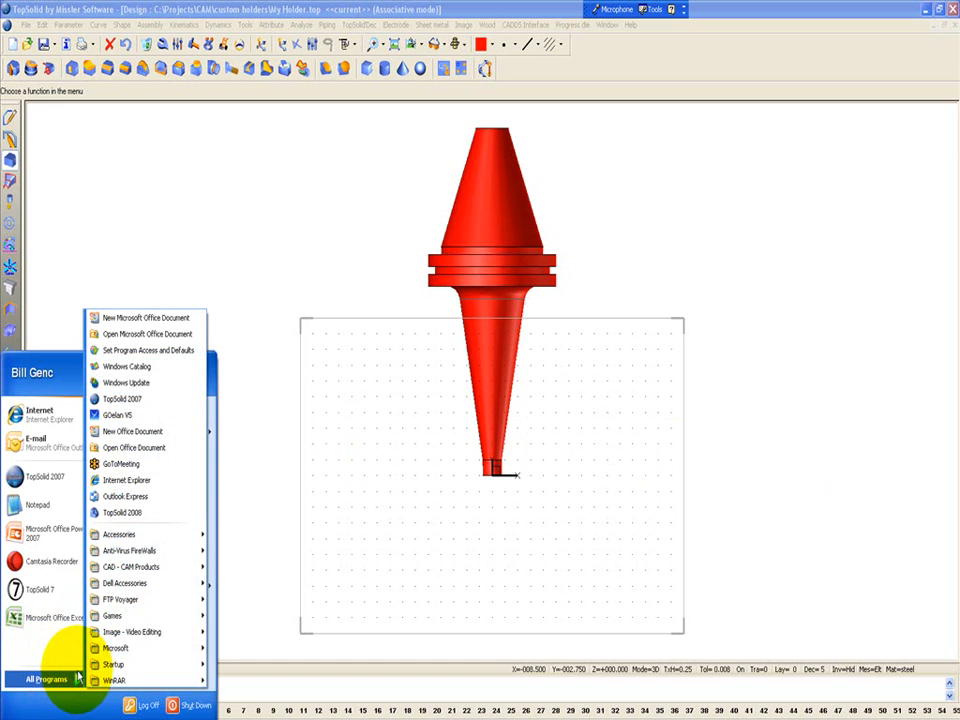
mouse_move(148, 570)
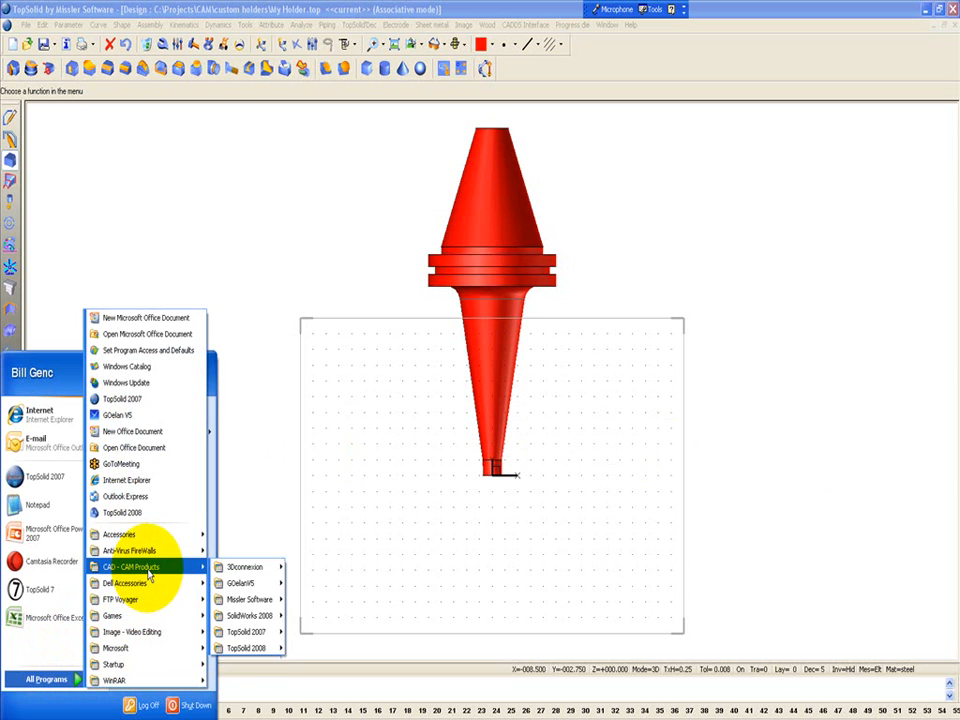
mouse_move(250, 602)
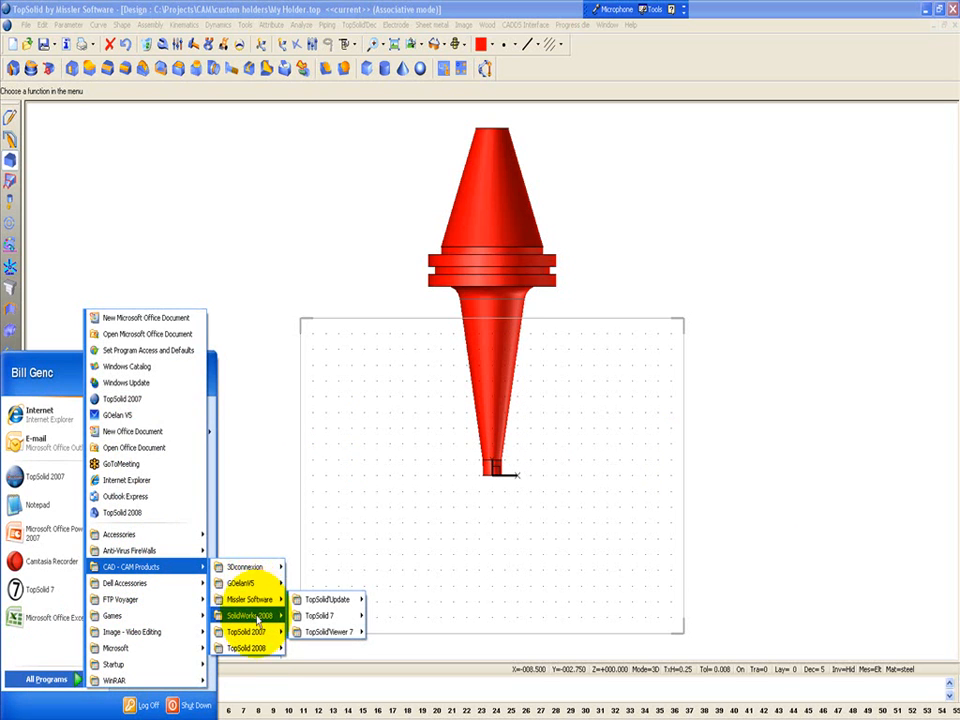
mouse_move(246, 633)
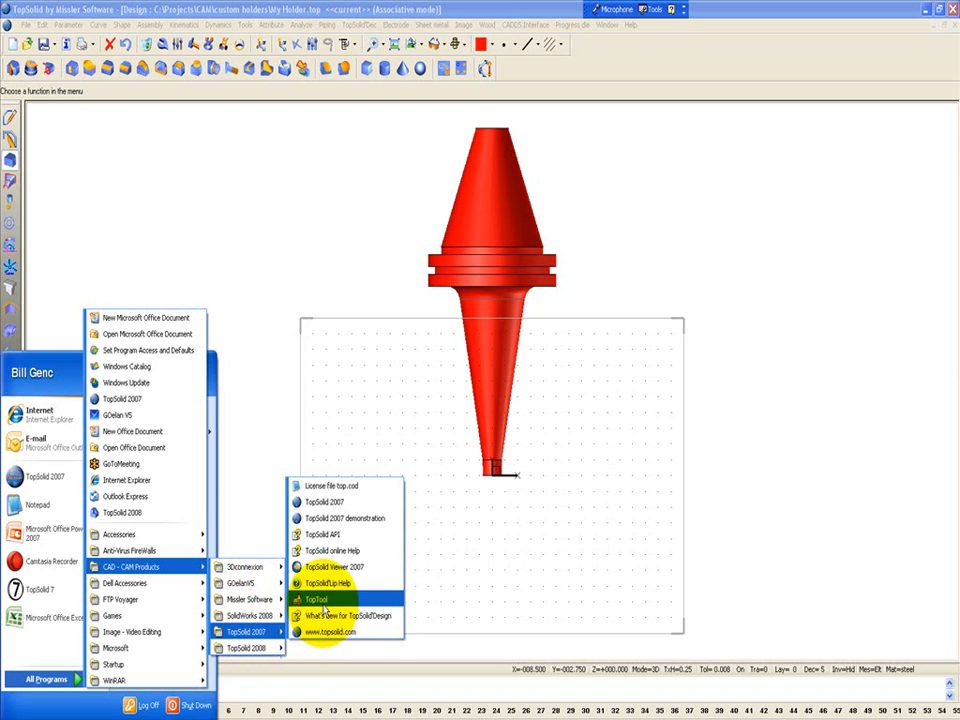
left_click(316, 598)
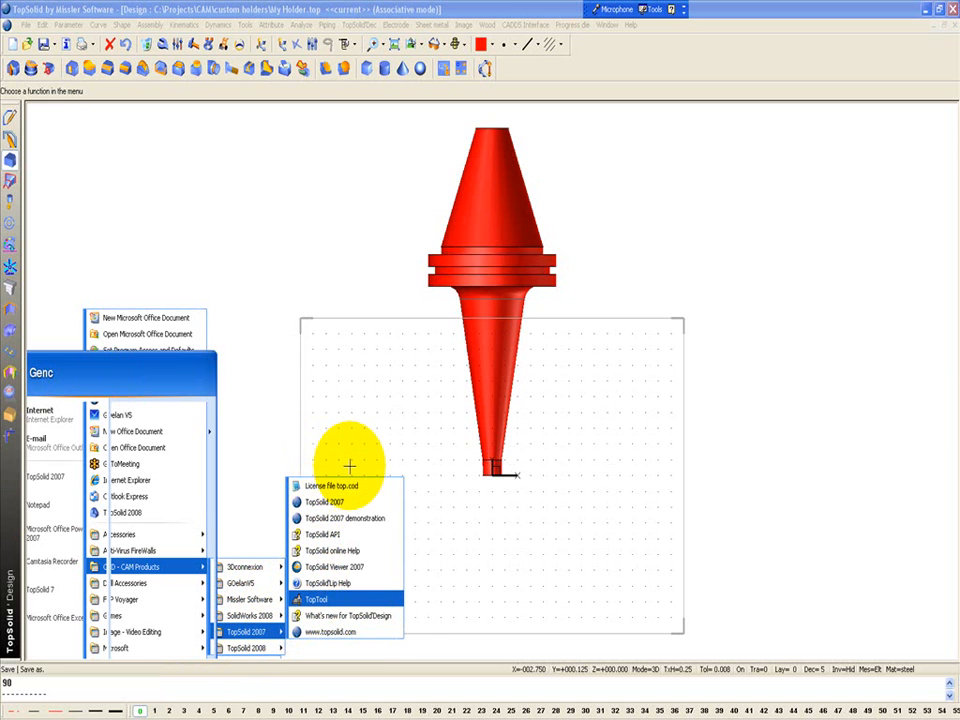
left_click(583, 485)
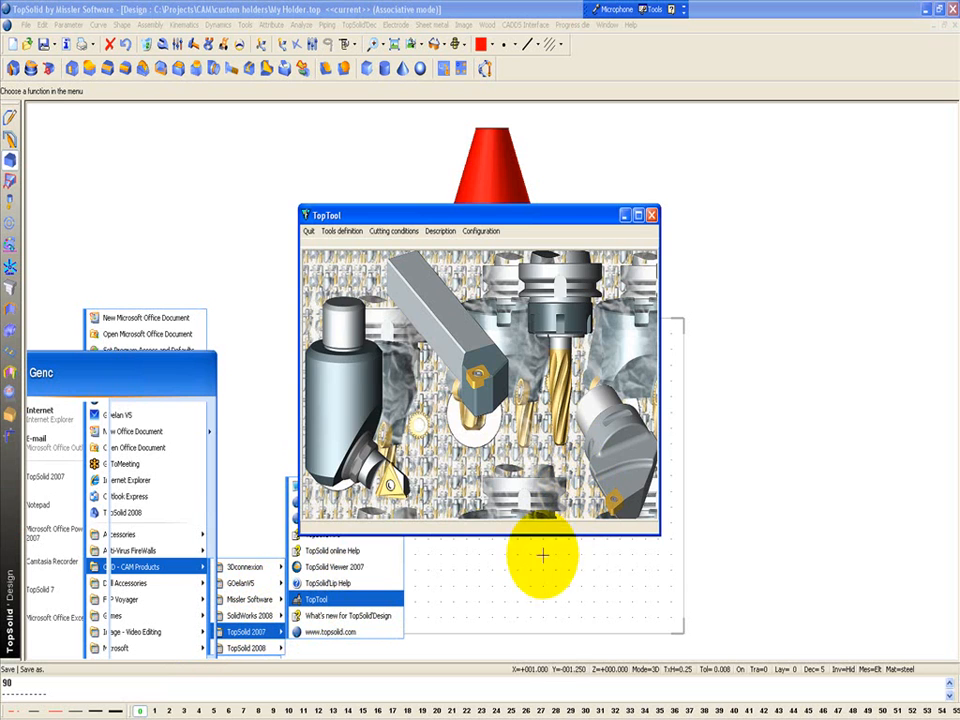
left_click_drag(439, 214, 403, 234)
left_click(705, 290)
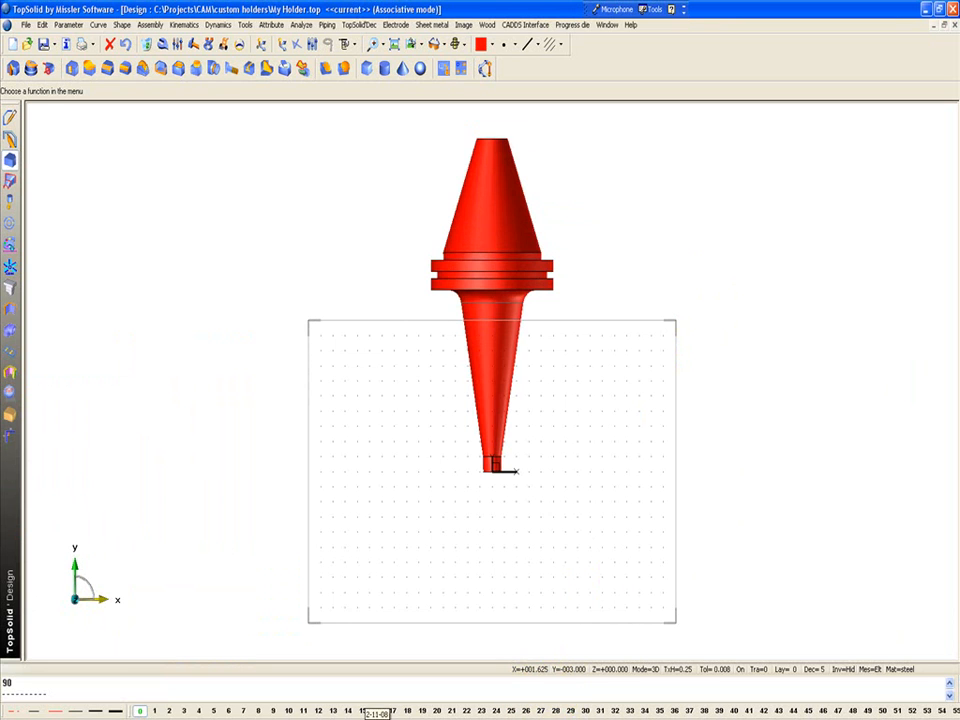
key("alt+Tab")
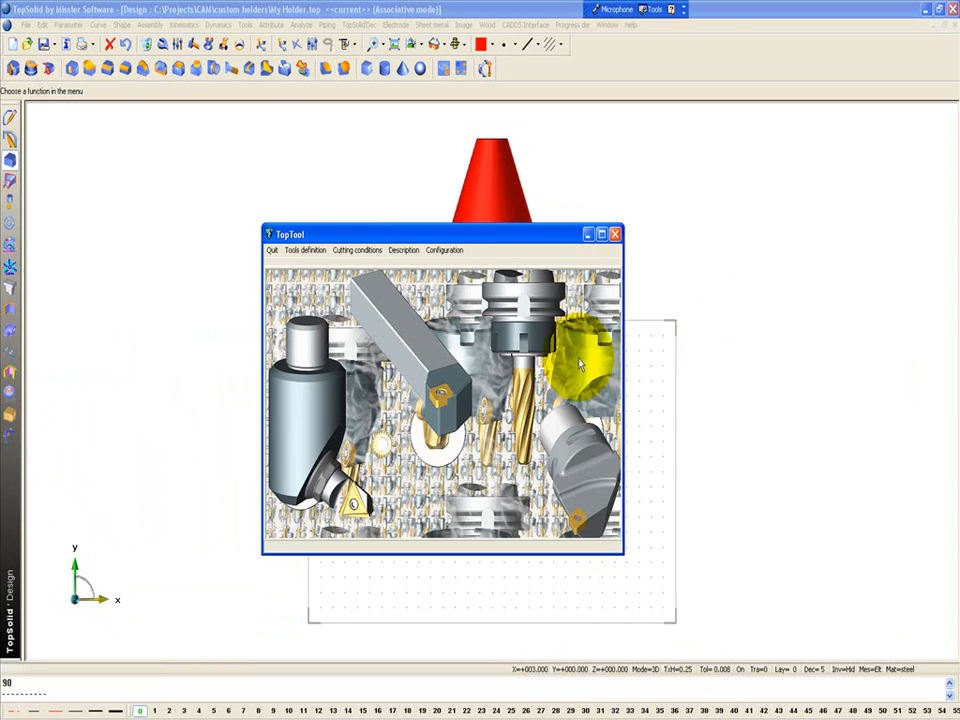
- Open the component catalogues for the workshop "Database for Missler"
left_click(404, 250)
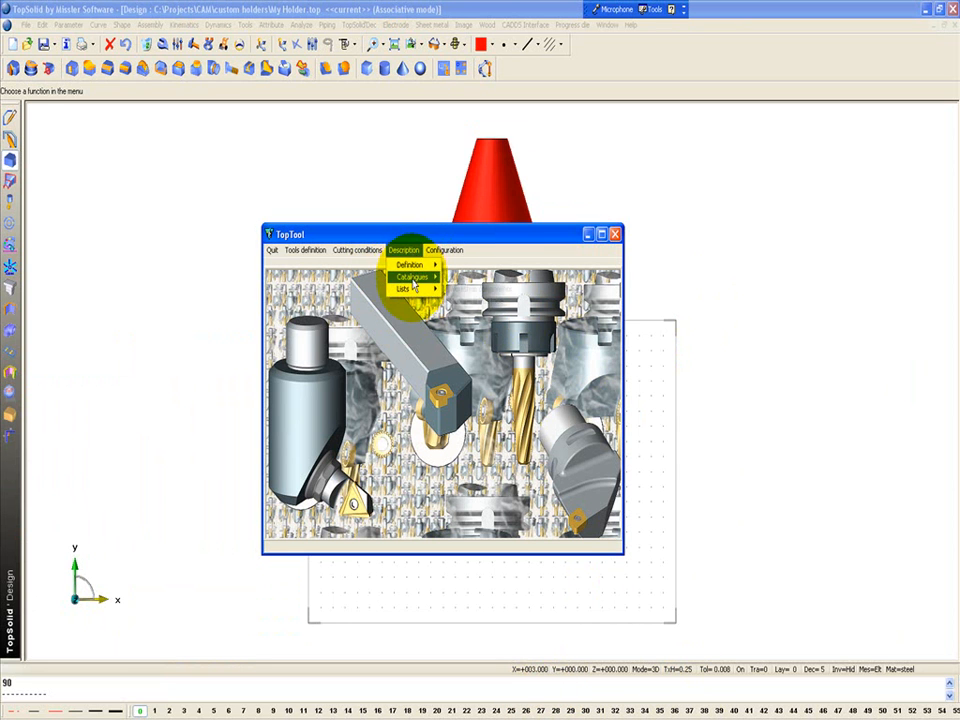
mouse_move(414, 276)
left_click(466, 289)
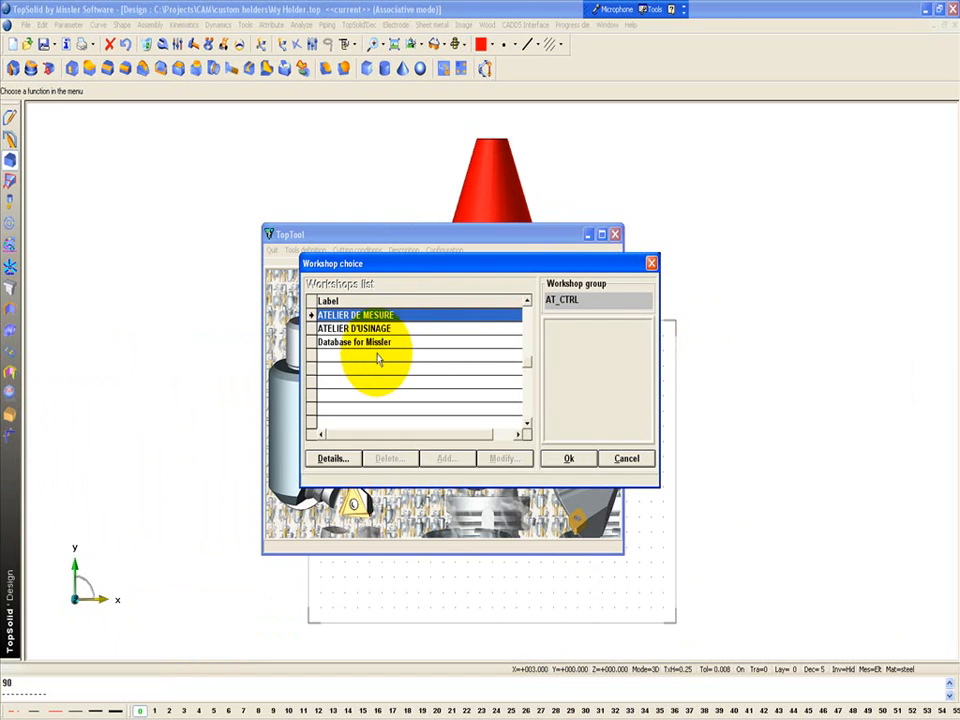
left_click(328, 343)
double_click(350, 343)
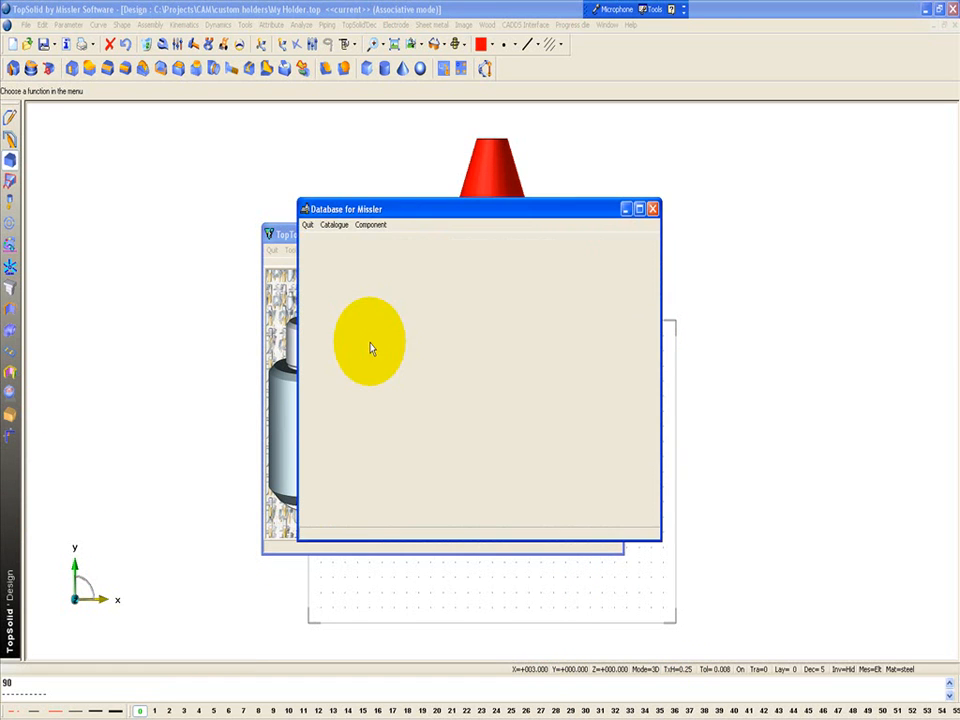
- Open the links catalogue and list the Milling Attachment components of the MILLING LINK family
left_click(336, 227)
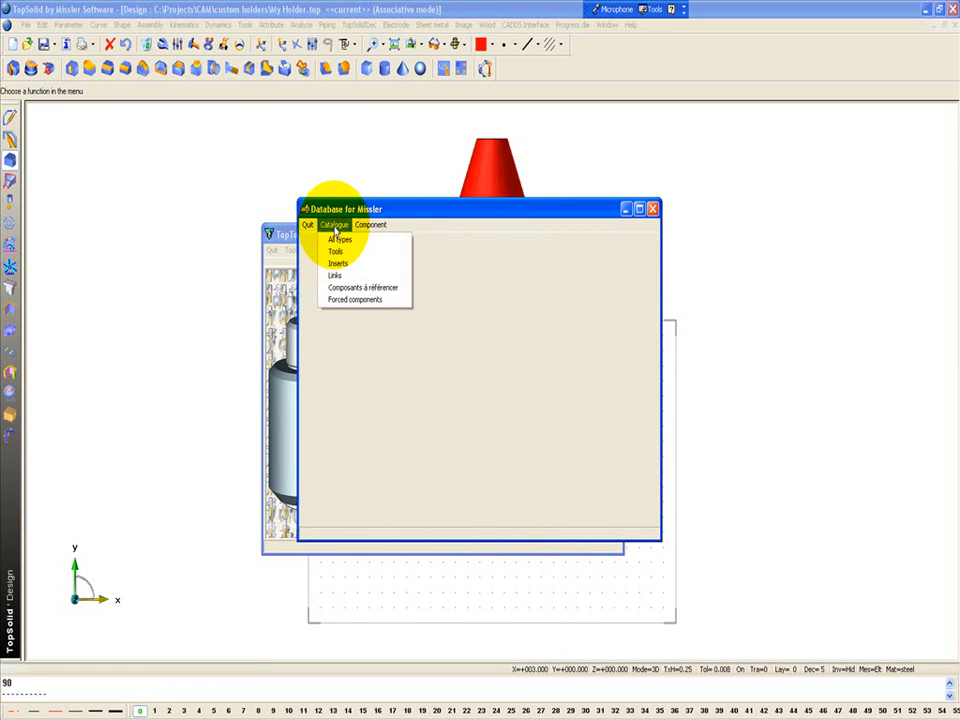
left_click(358, 279)
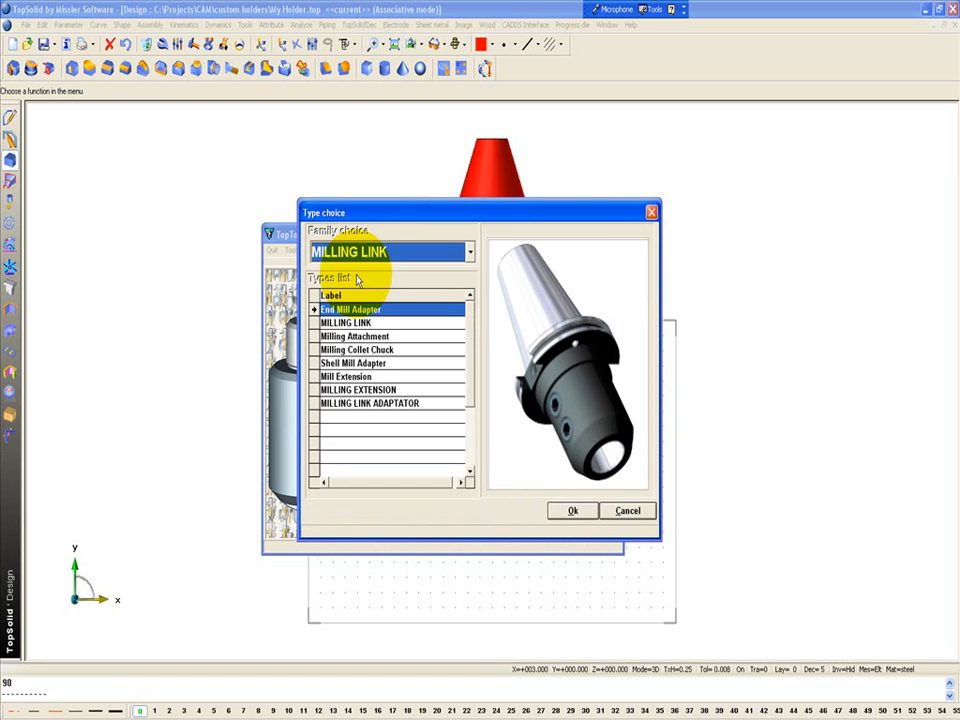
left_click(369, 323)
left_click(362, 336)
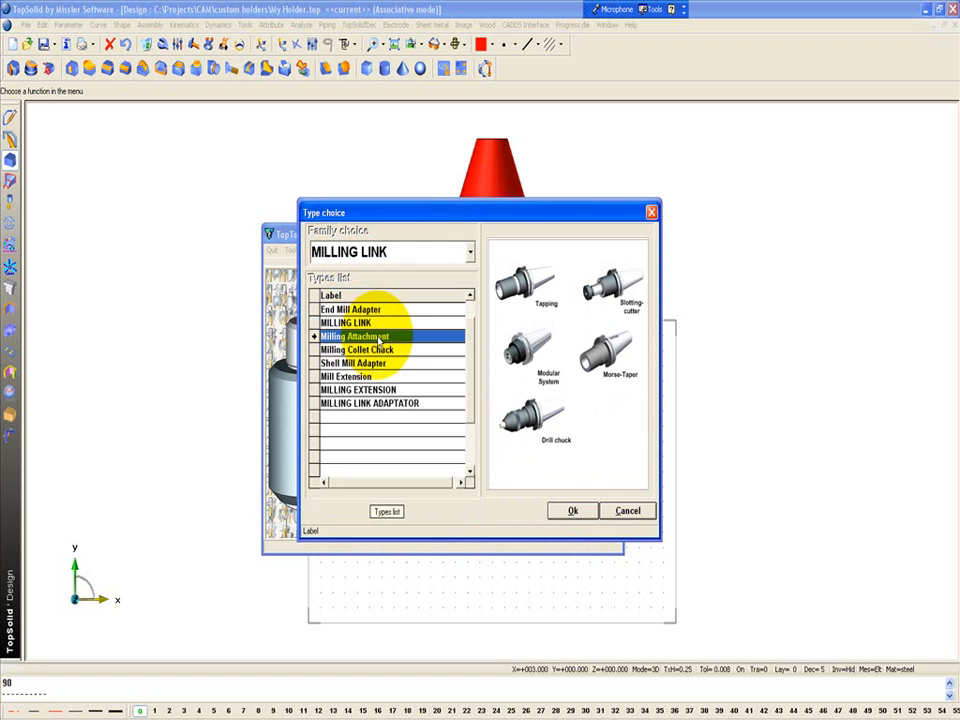
left_click(563, 511)
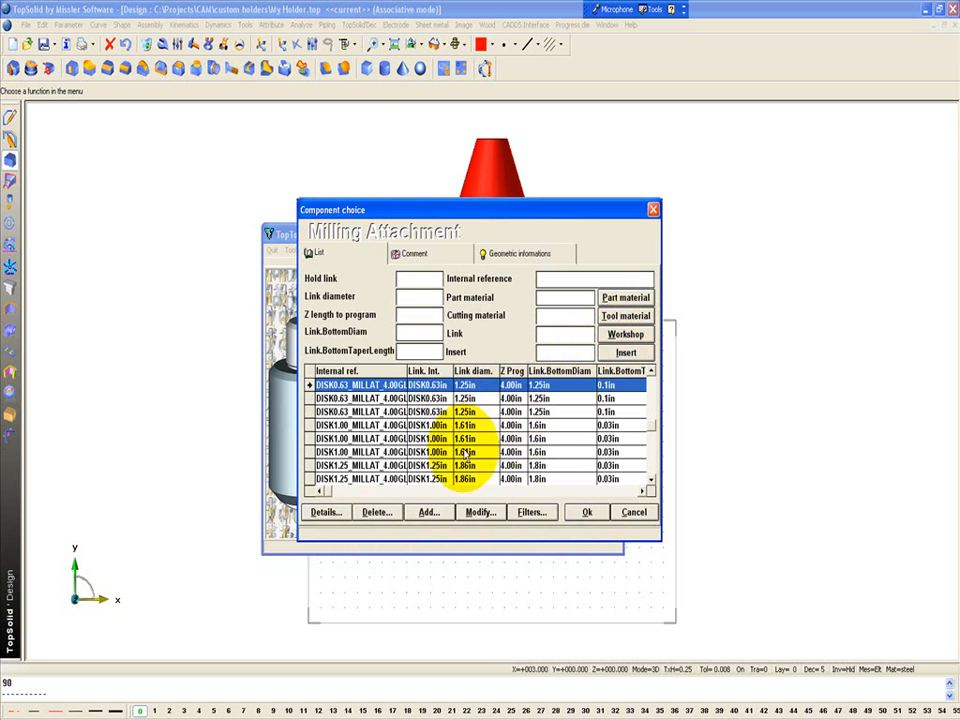
- Browse the Milling Attachment list and widen its internal reference column to read the full component names
left_click(382, 412)
left_click(382, 439)
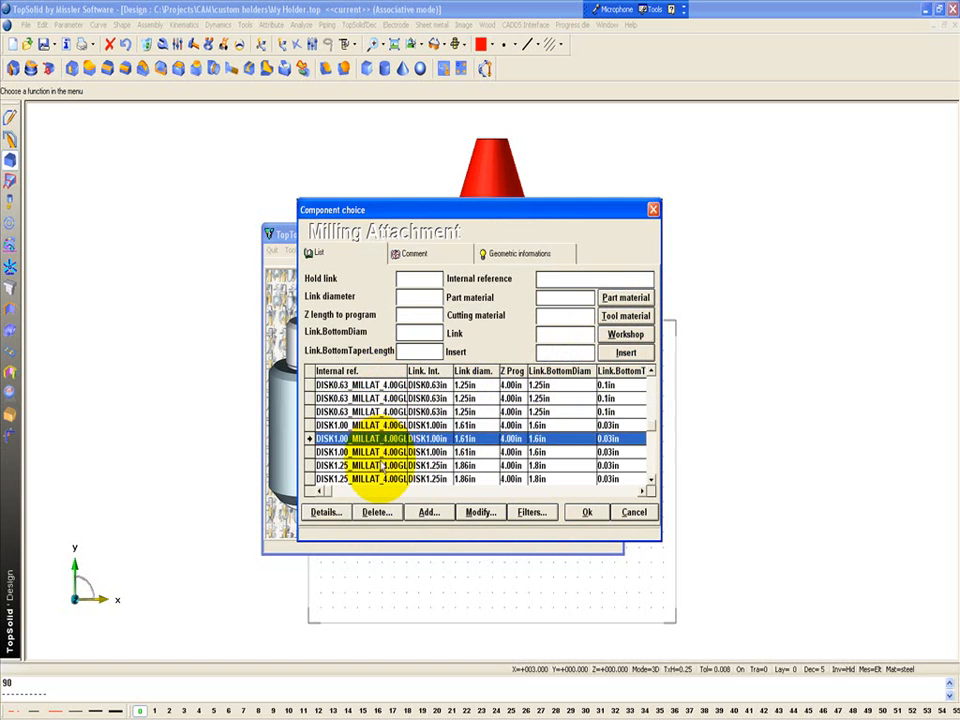
left_click(382, 466)
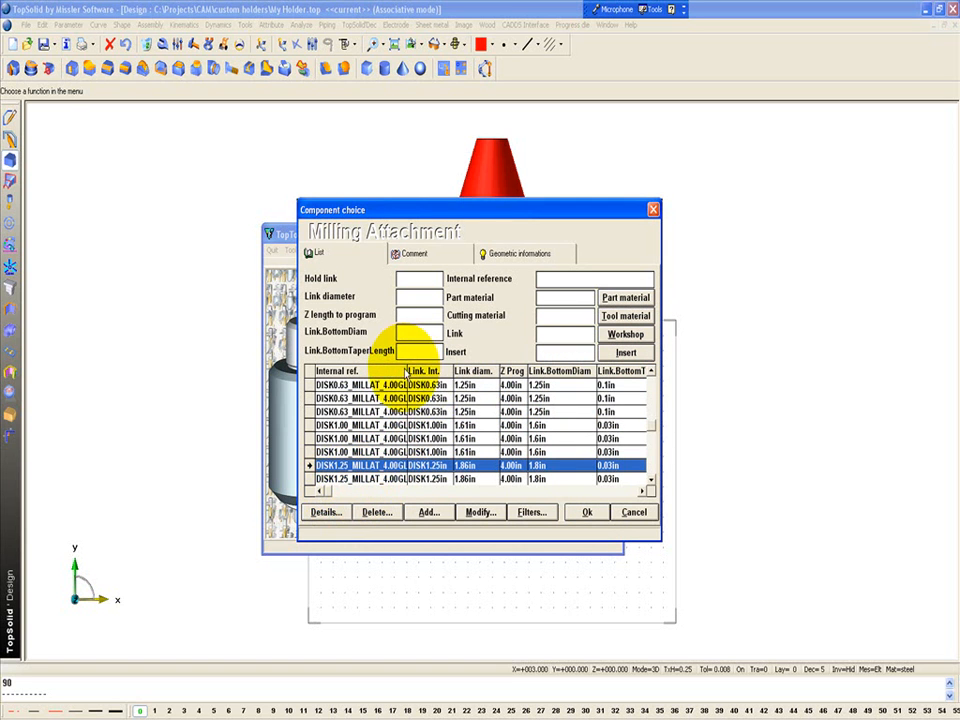
left_click_drag(405, 370, 431, 366)
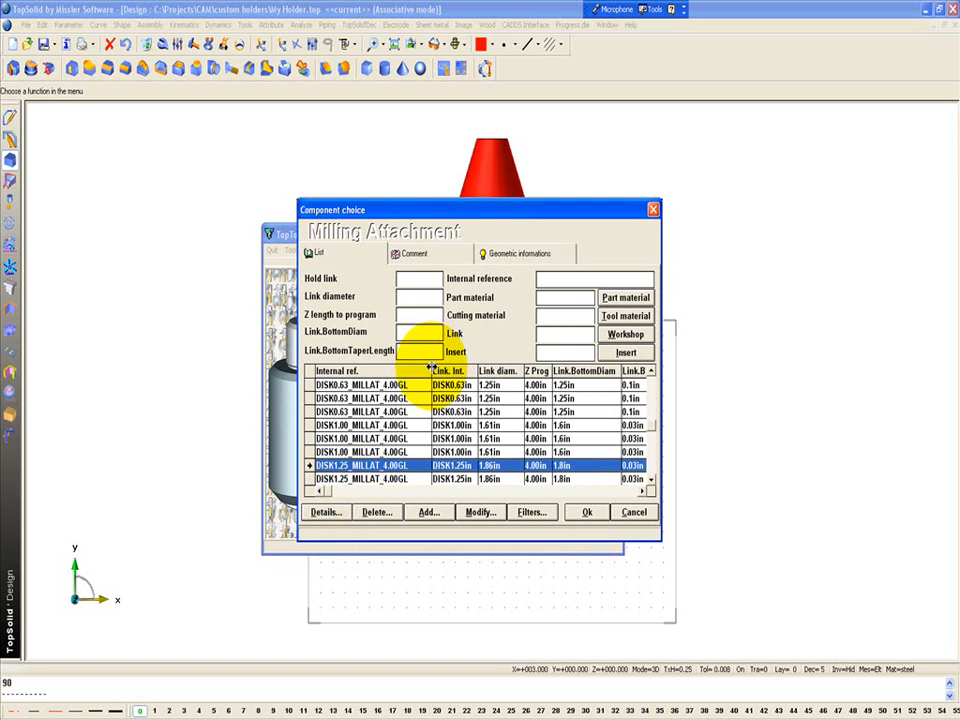
left_click(431, 492)
left_click(379, 493)
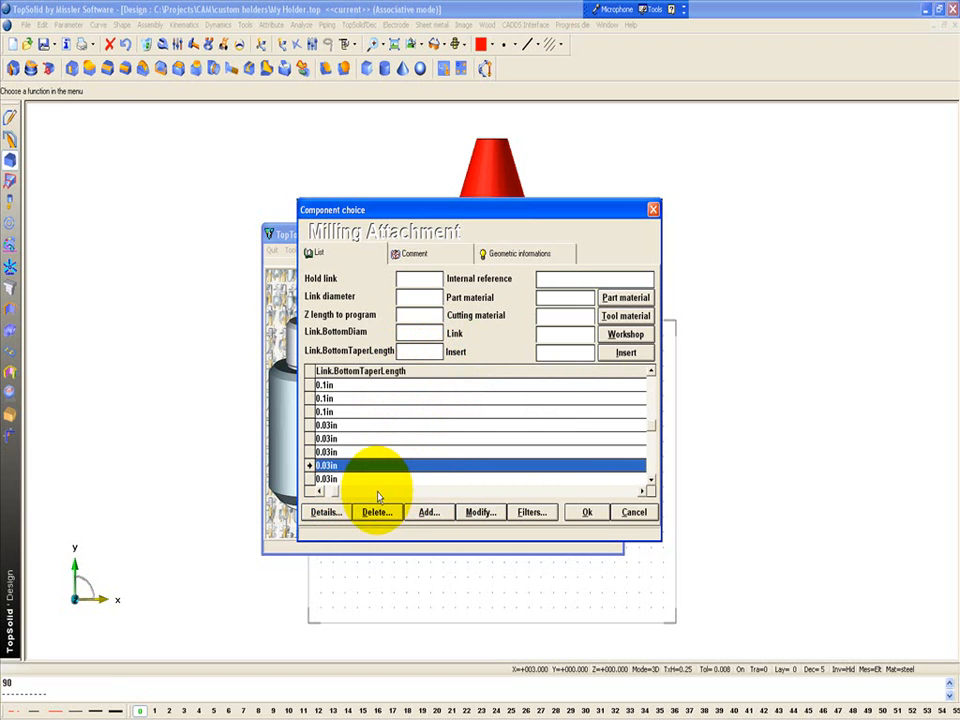
left_click(334, 492)
left_click(333, 492)
- Check the type on the component sheets of the DISK1.00_MILLAT_4.00GL entries and select the CAT40 one
double_click(344, 453)
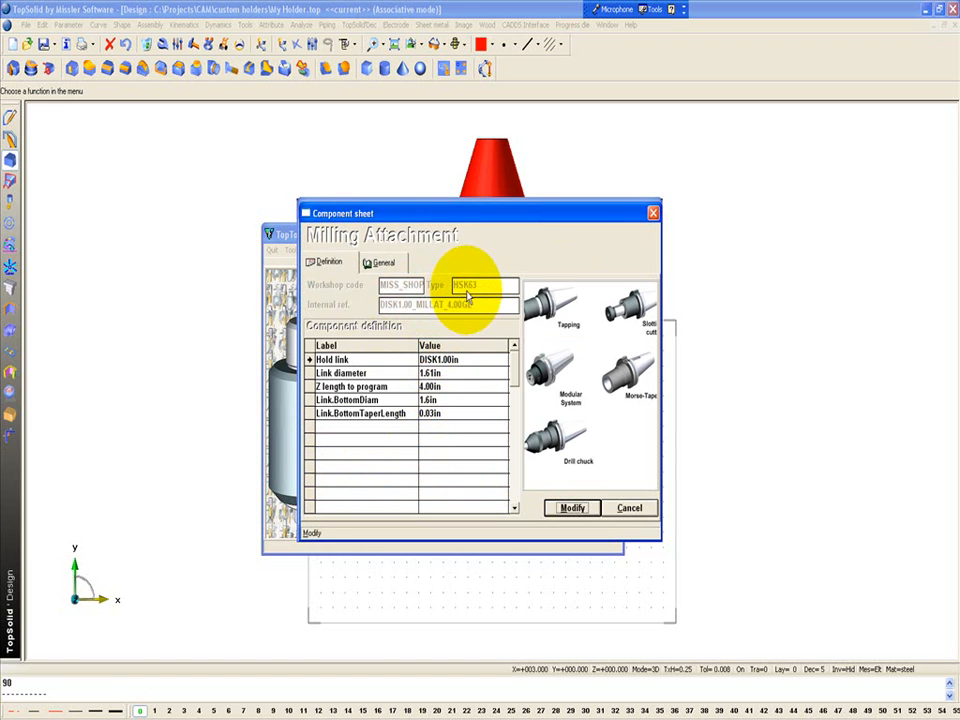
left_click(627, 507)
double_click(380, 435)
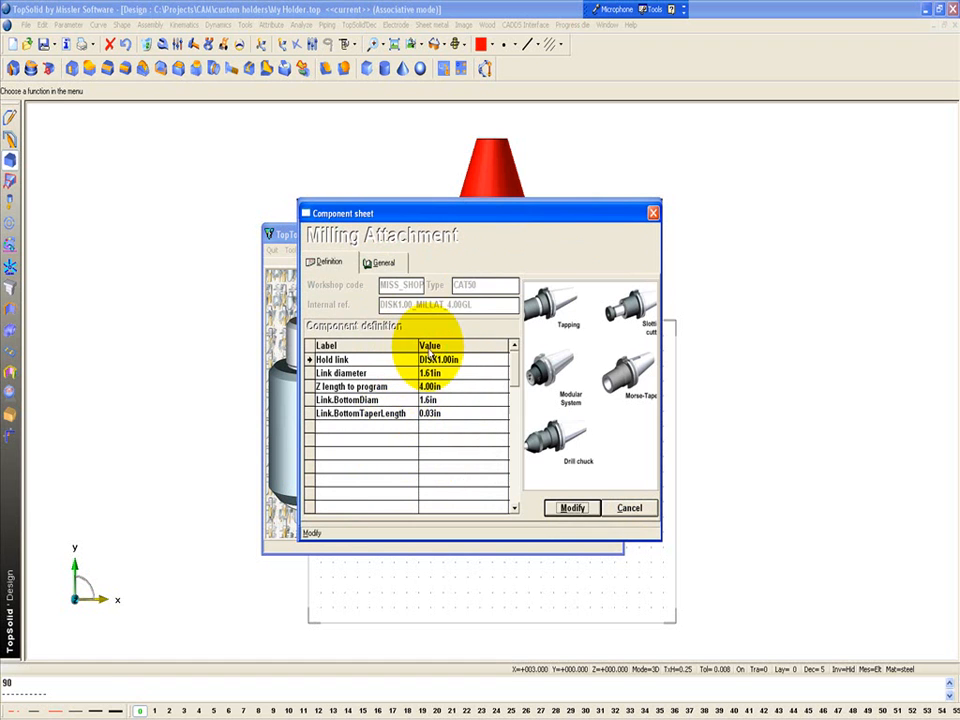
left_click(630, 508)
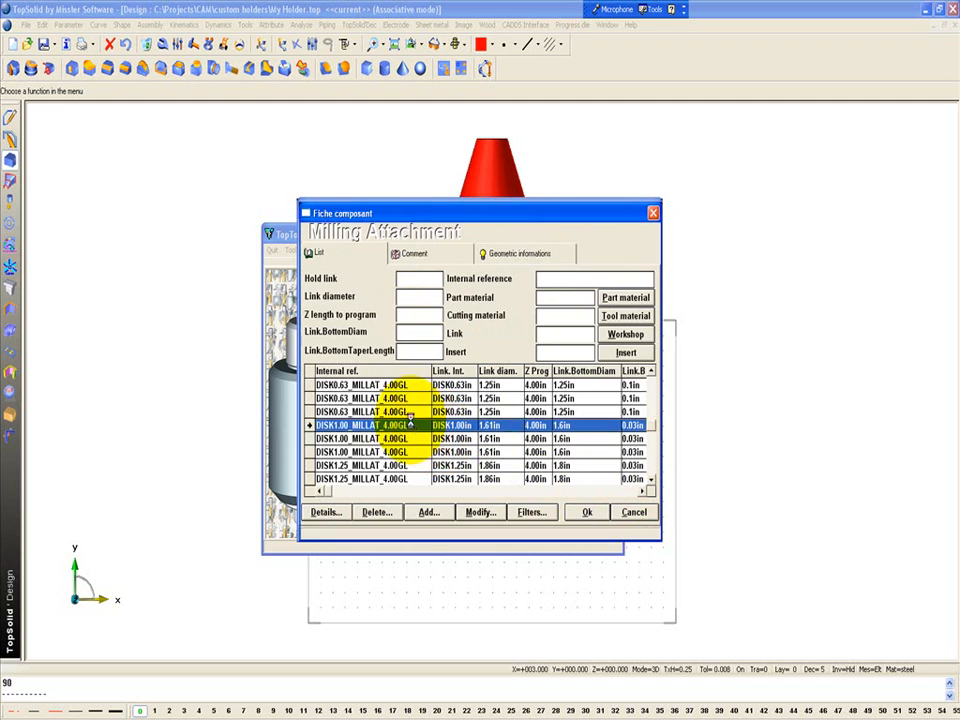
double_click(440, 440)
left_click(615, 513)
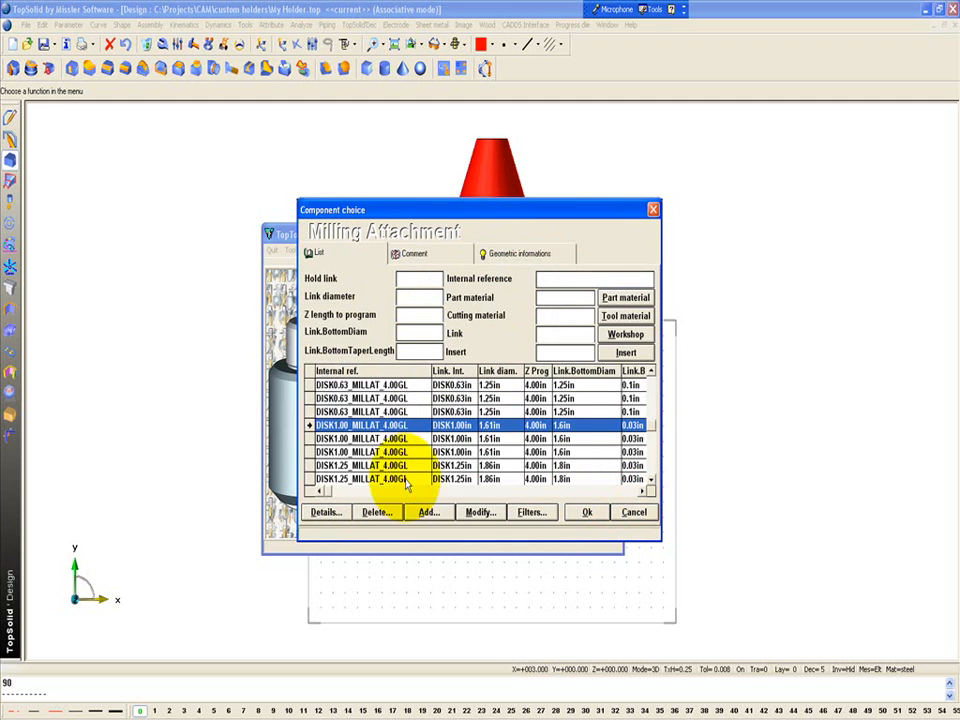
left_click(415, 253)
left_click(318, 253)
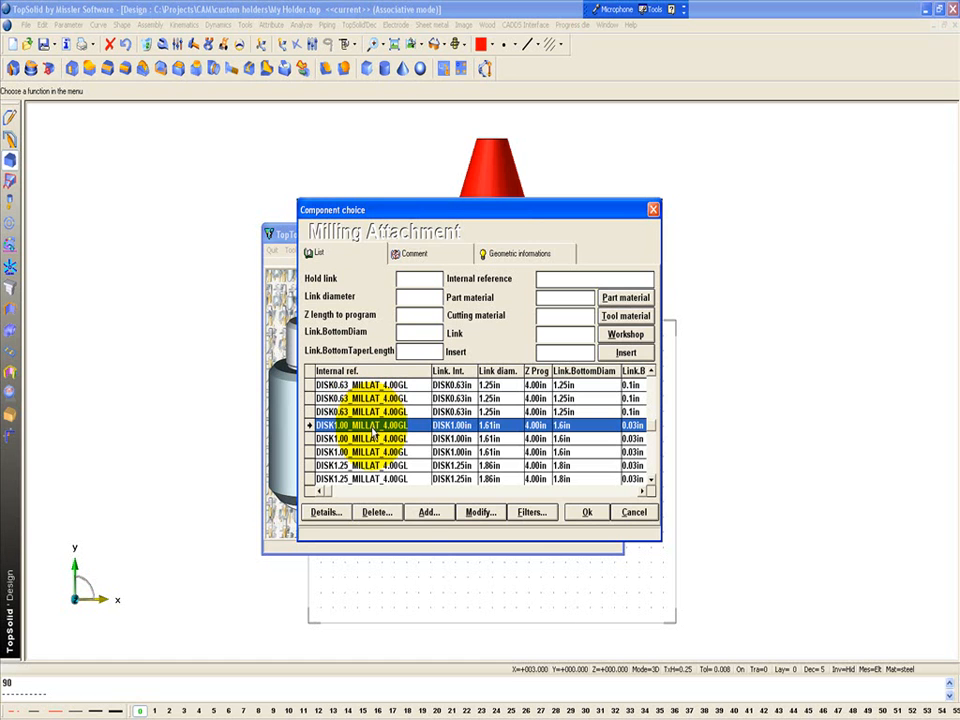
- Add a CAT40 Milling Attachment based on the selected entry, with internal reference "250 Tappered Extension HOlder" and index A
left_click(421, 513)
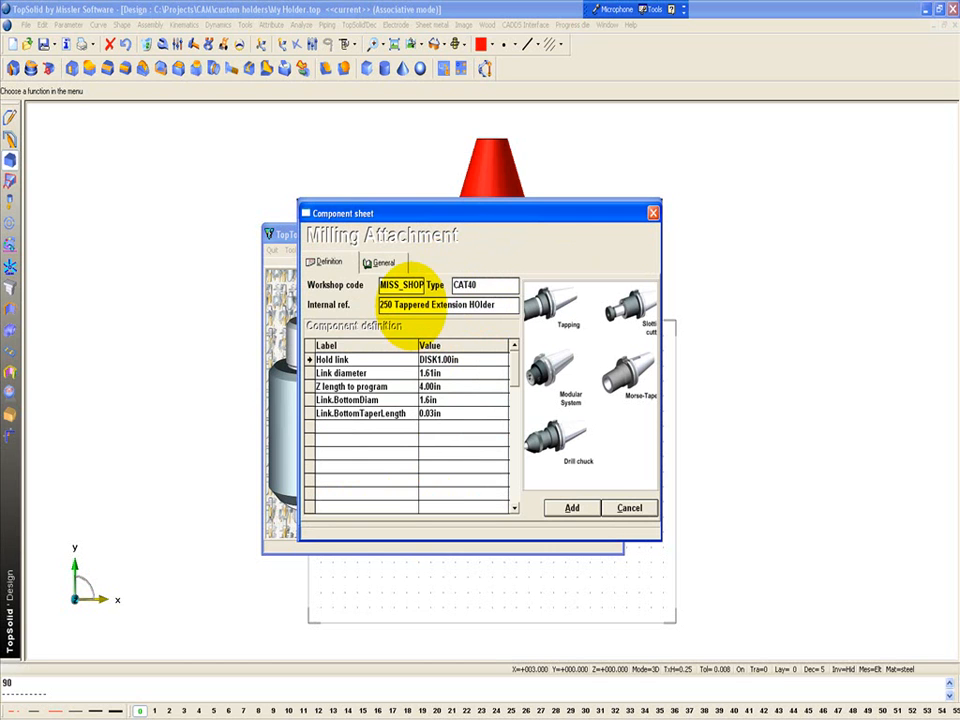
left_click(438, 360)
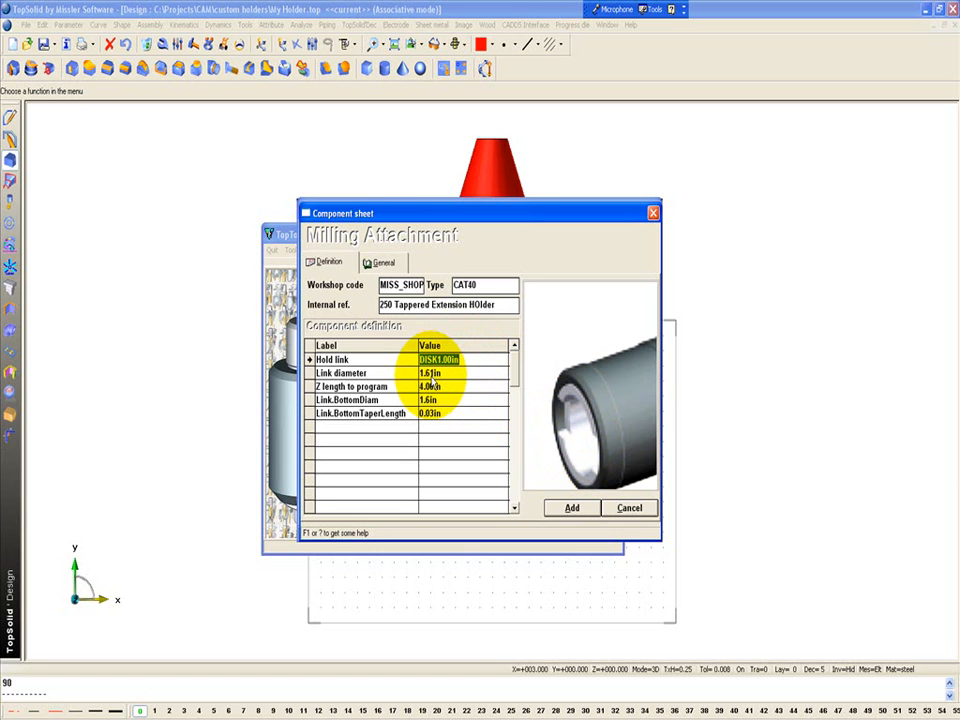
left_click(572, 509)
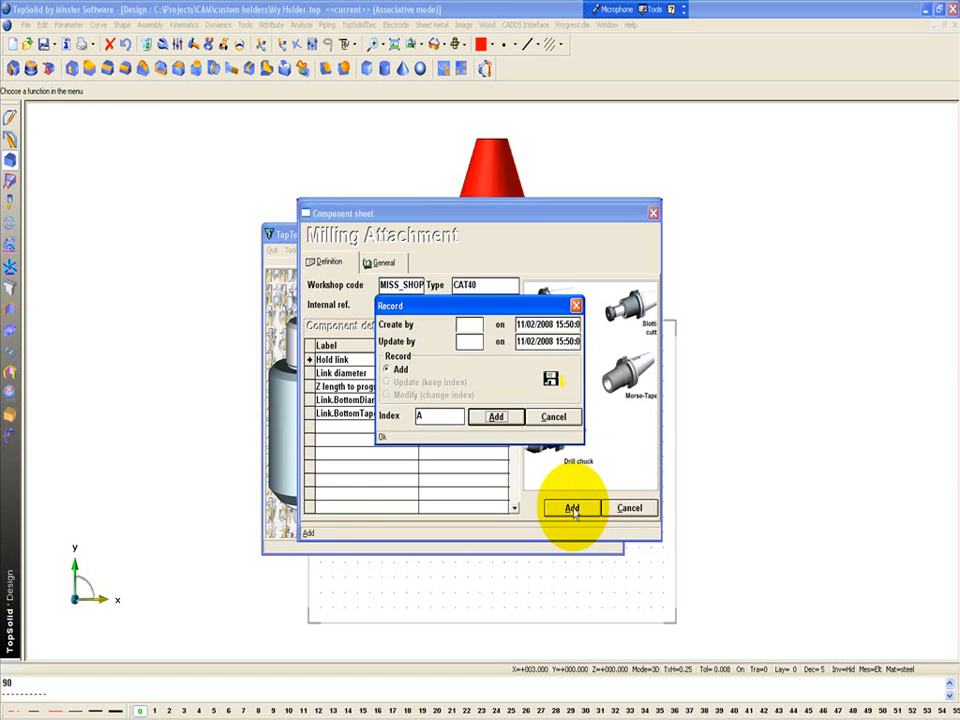
left_click(495, 417)
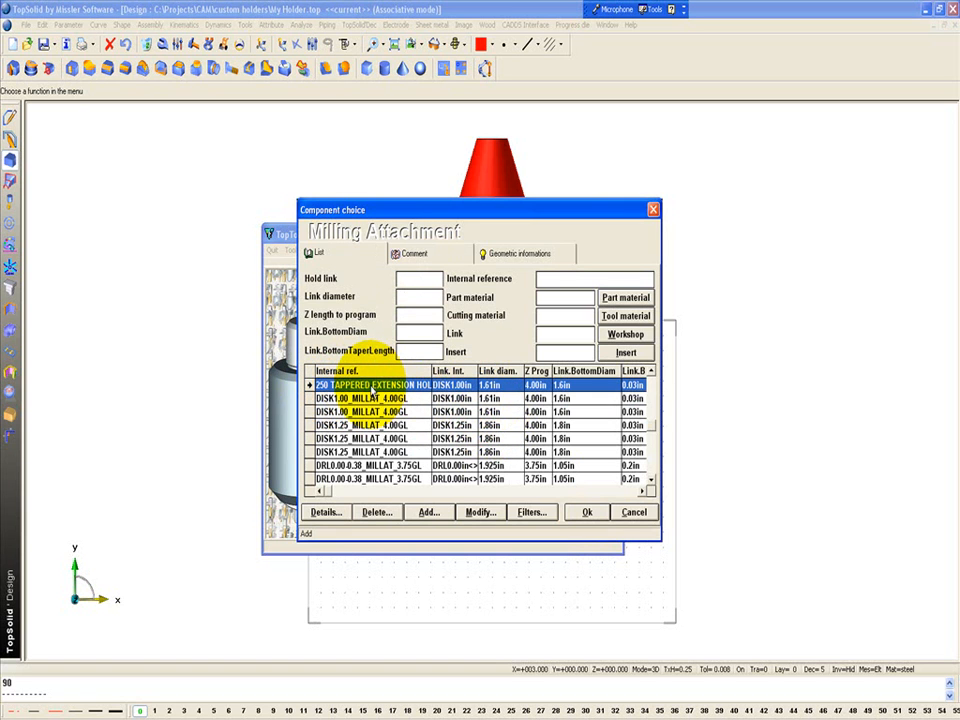
- Open the 250 TAPPERED EXTENSION HOLDER component for modification and generate its drawing file with TopDraw
left_click(481, 512)
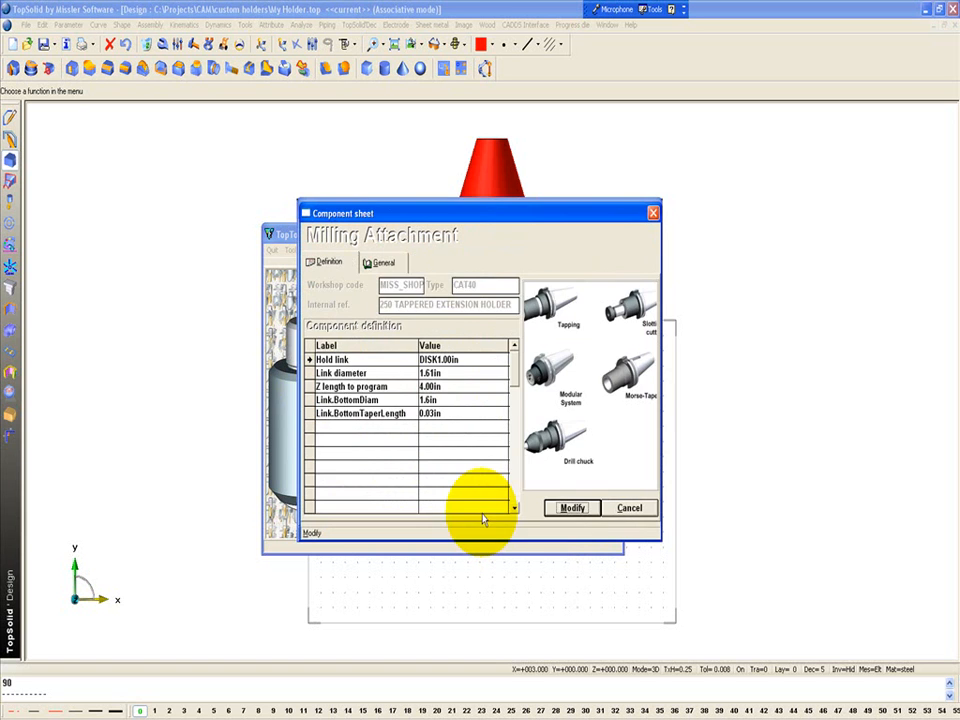
left_click(383, 262)
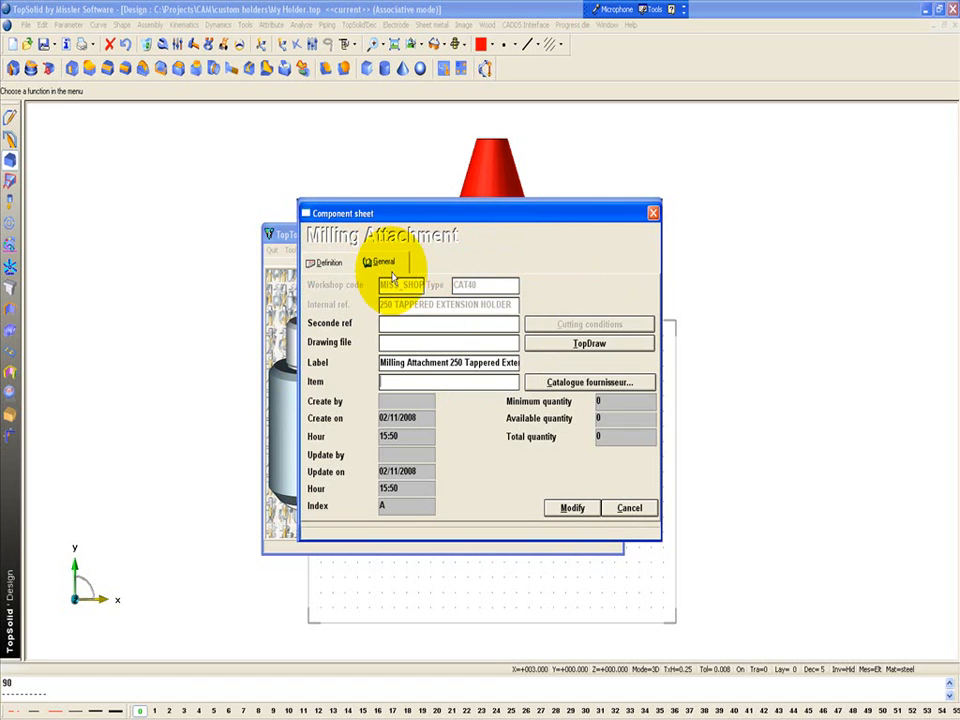
left_click(592, 344)
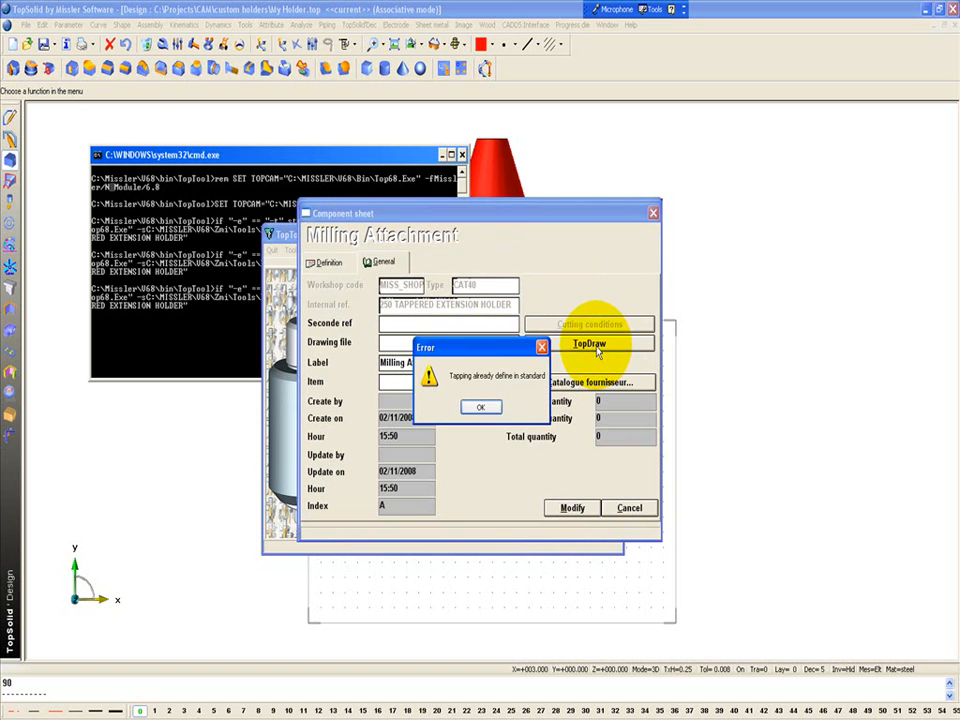
left_click(484, 408)
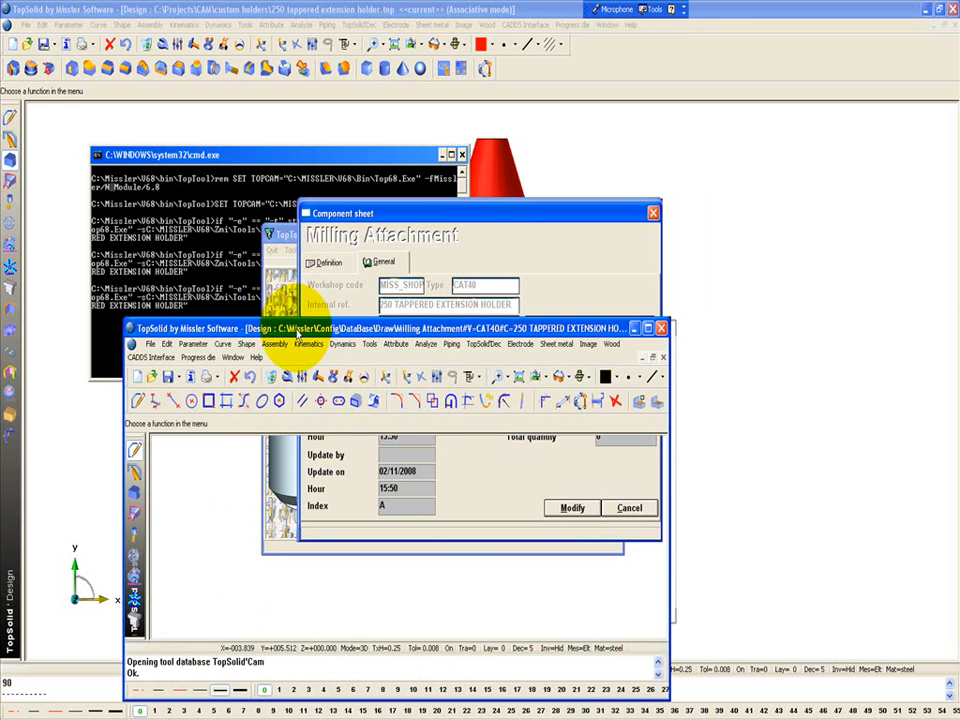
- Switch to the new TopSolid window containing the generated holder design and maximize it
left_click_drag(375, 328, 450, 191)
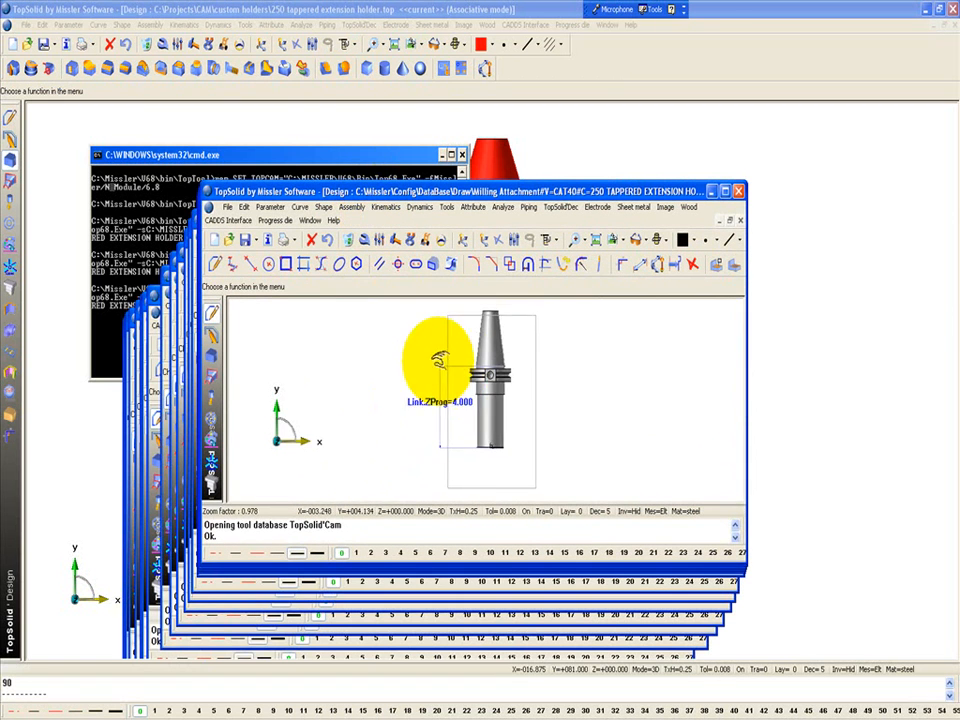
double_click(386, 190)
scroll(461, 456, "up", 3)
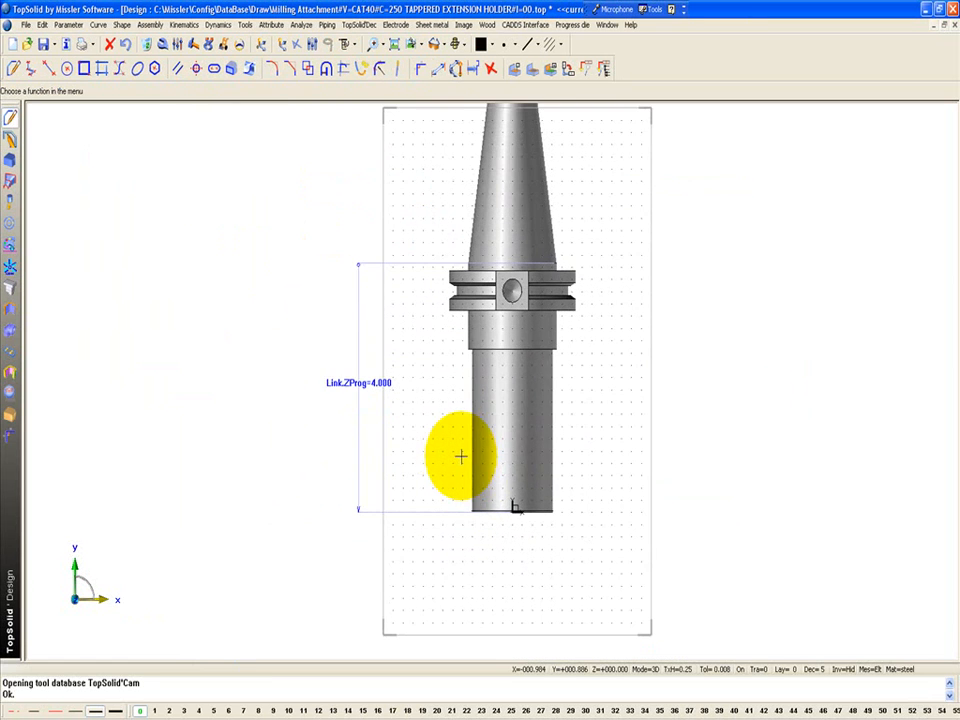
scroll(561, 452, "down", 2)
middle_click_drag(588, 311, 533, 338)
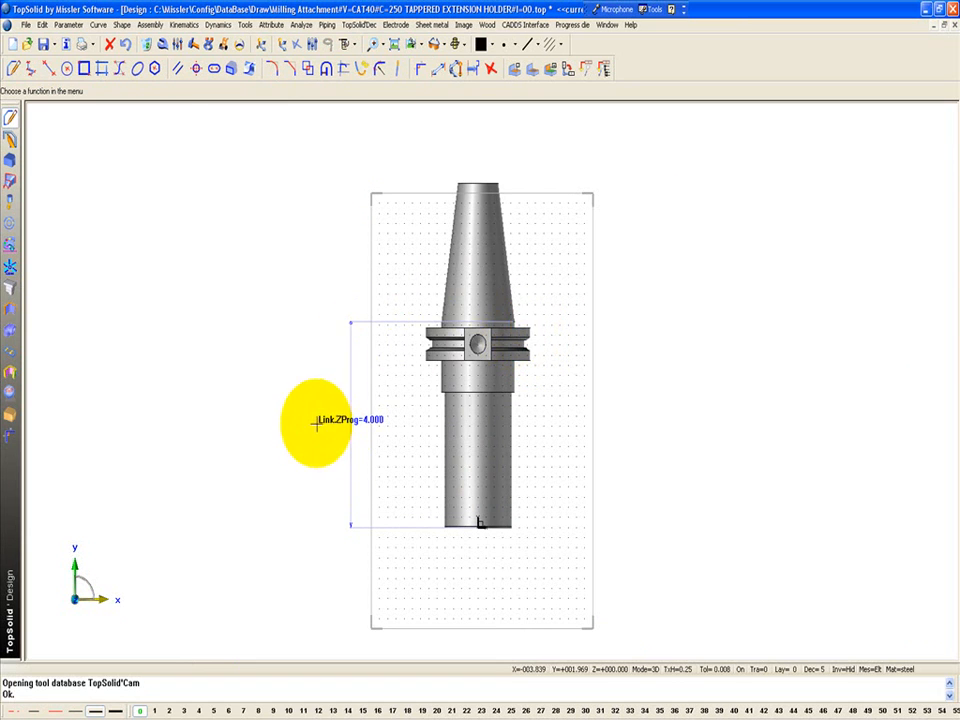
- Copy the generated holder design's full file name and close the document without saving changes
scroll(342, 422, "down", 1)
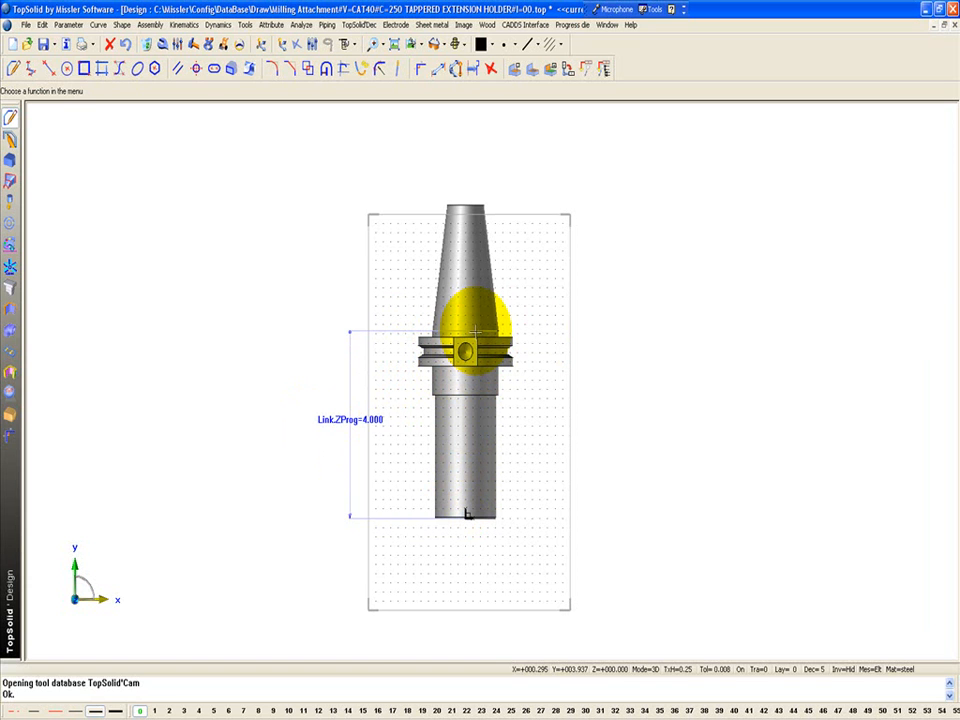
left_click(43, 45)
left_click(43, 81)
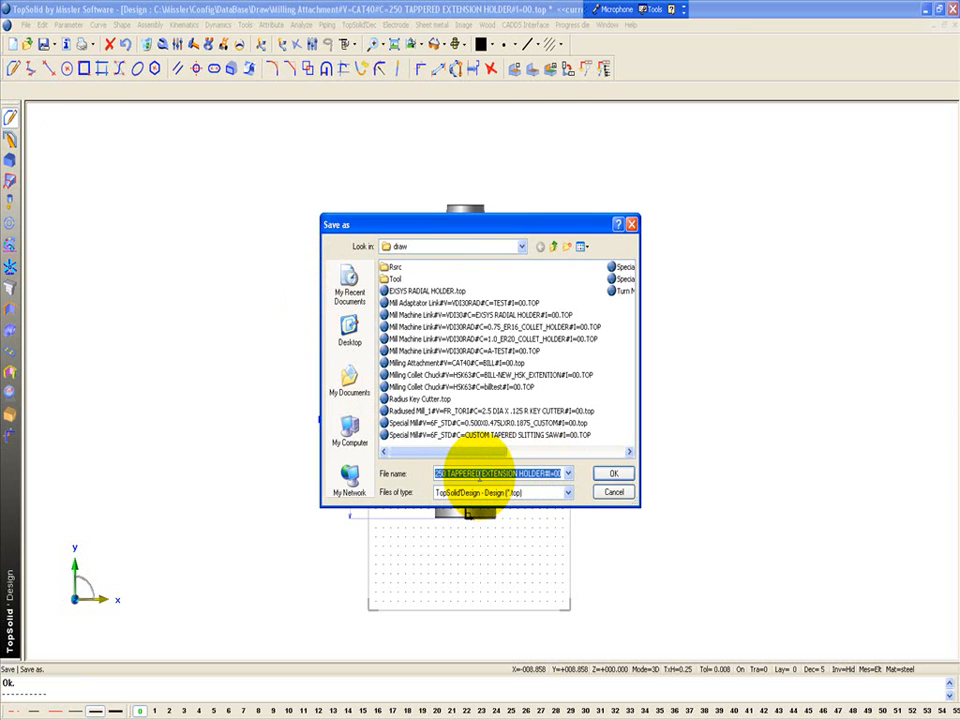
left_click(613, 492)
scroll(530, 234, "up", 1)
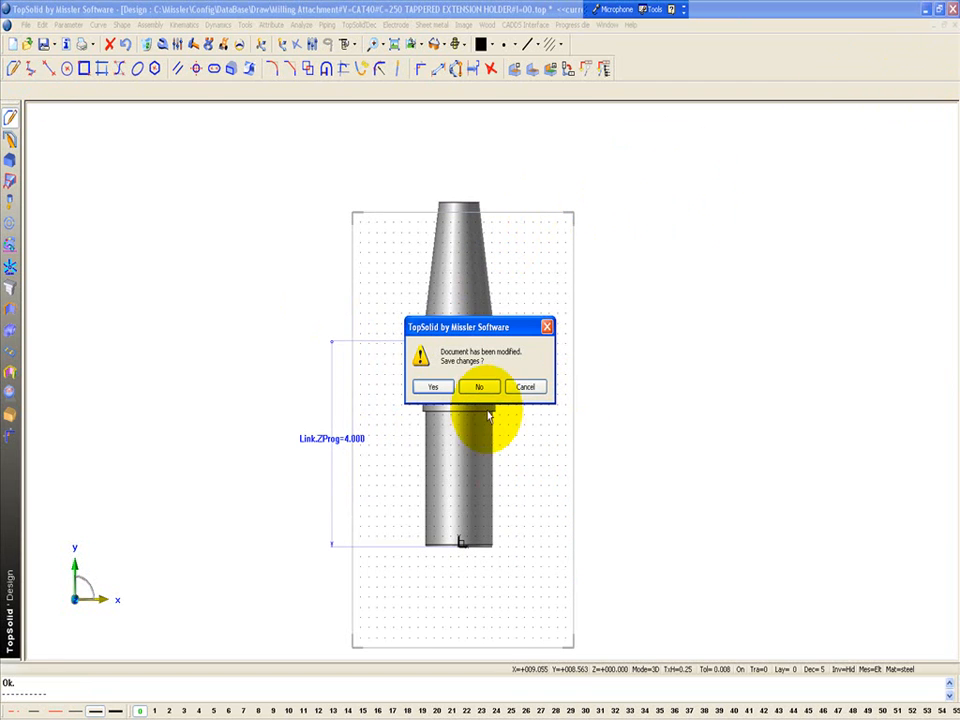
left_click(479, 387)
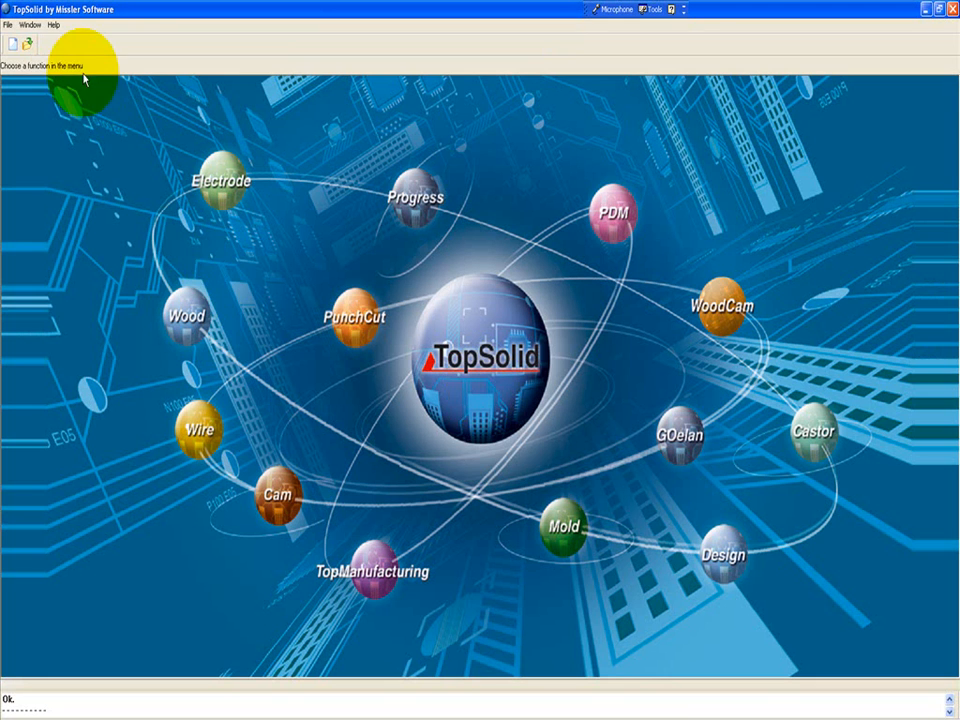
- Open the custom holder design My Holder.top from the CAM\custom holders project folder
left_click(27, 43)
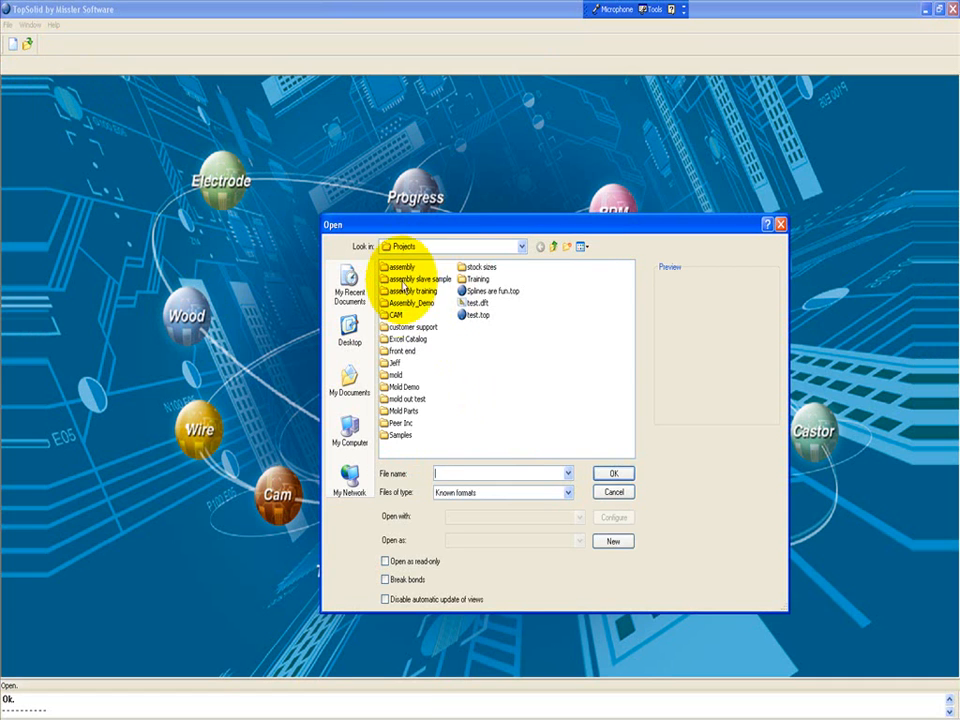
double_click(395, 314)
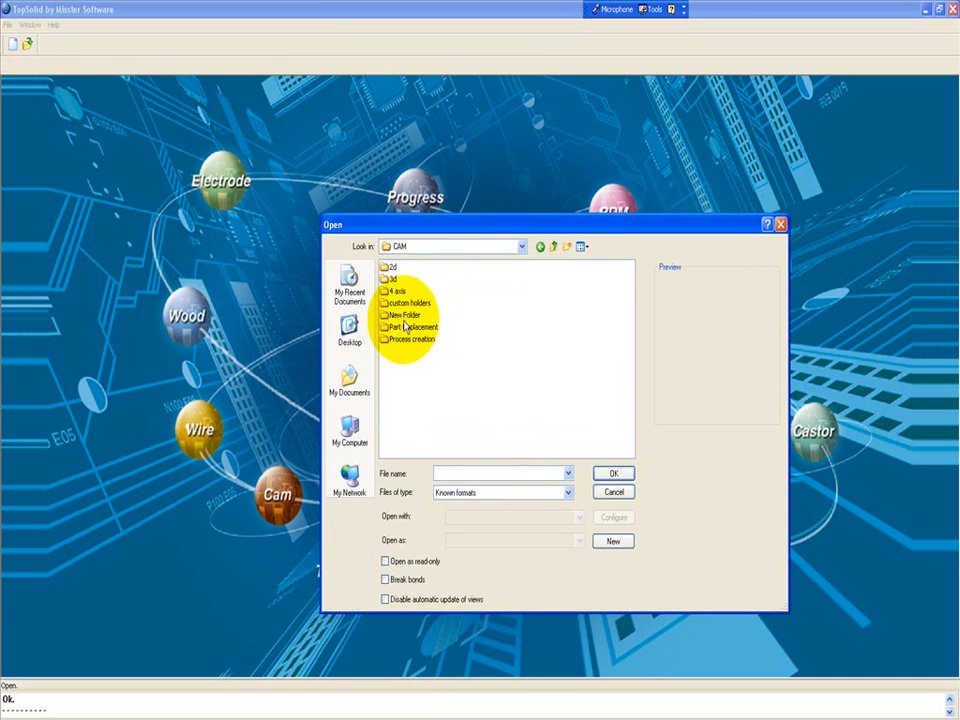
left_click(415, 304)
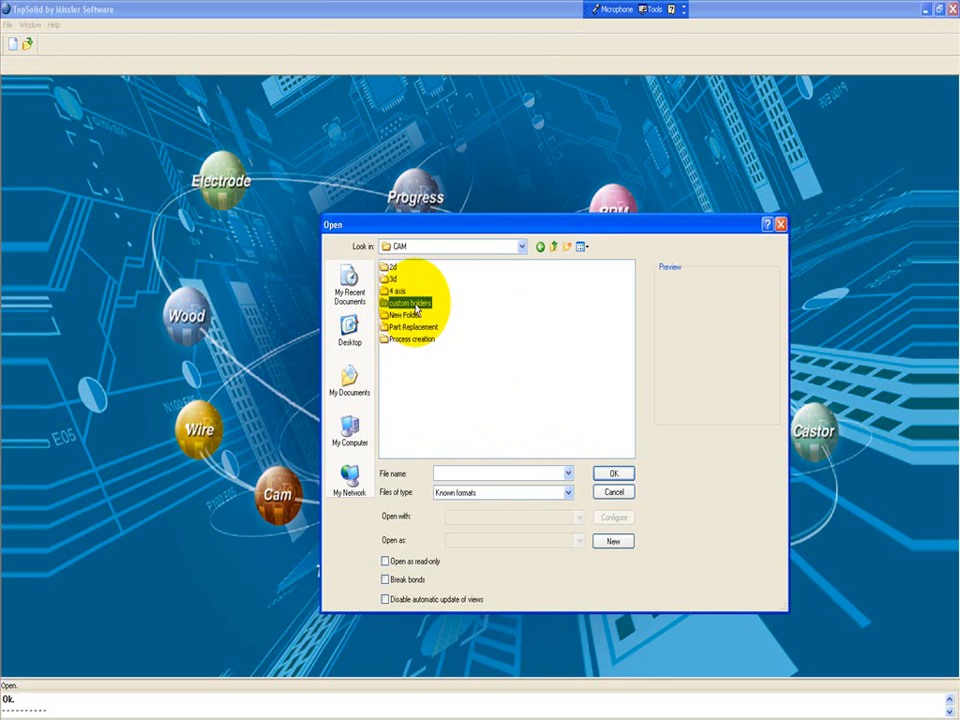
double_click(410, 292)
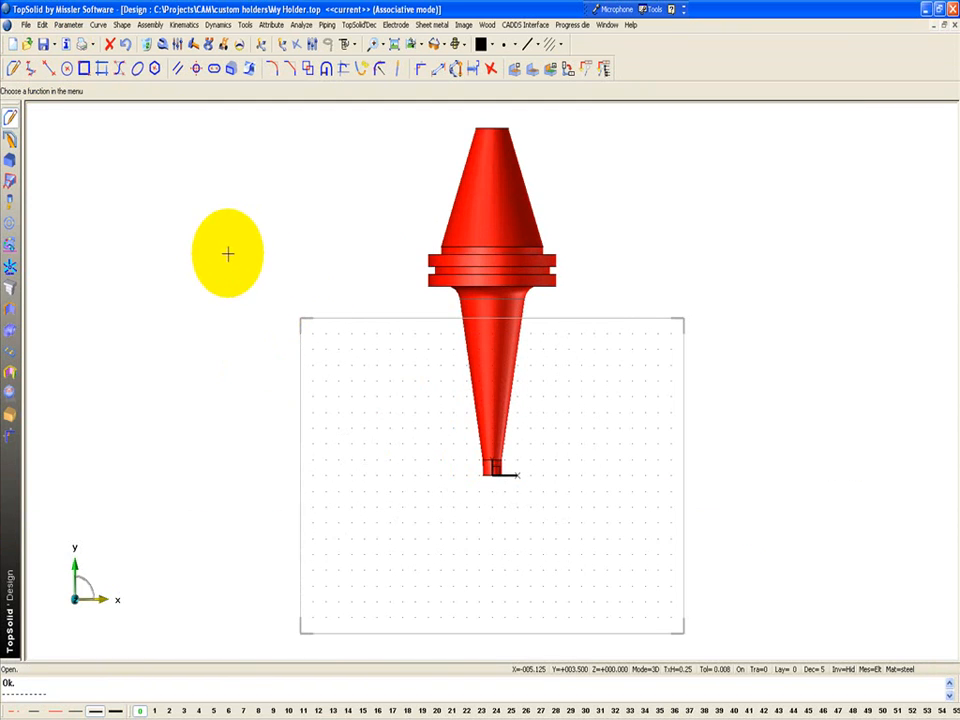
- Save a copy of the custom holder in Missler\Config\DataBase\draw as "Milling Attachment#V=CAT40#C=250 TAPPERED EXTENSION HOLDER#I=00"
left_click(43, 44)
left_click(43, 66)
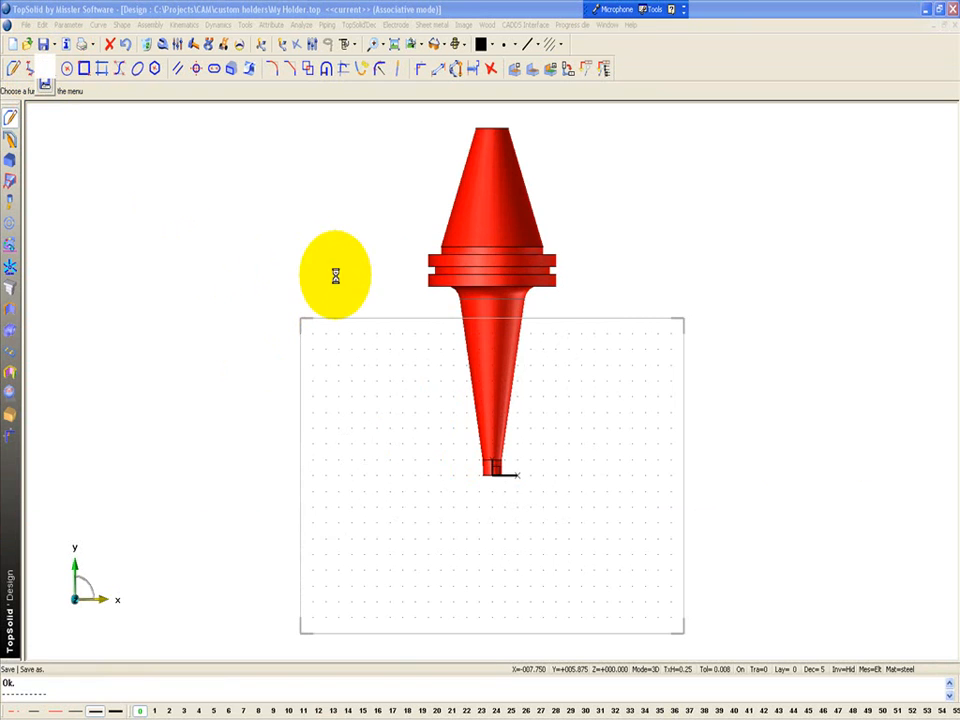
left_click(701, 248)
left_click(701, 248)
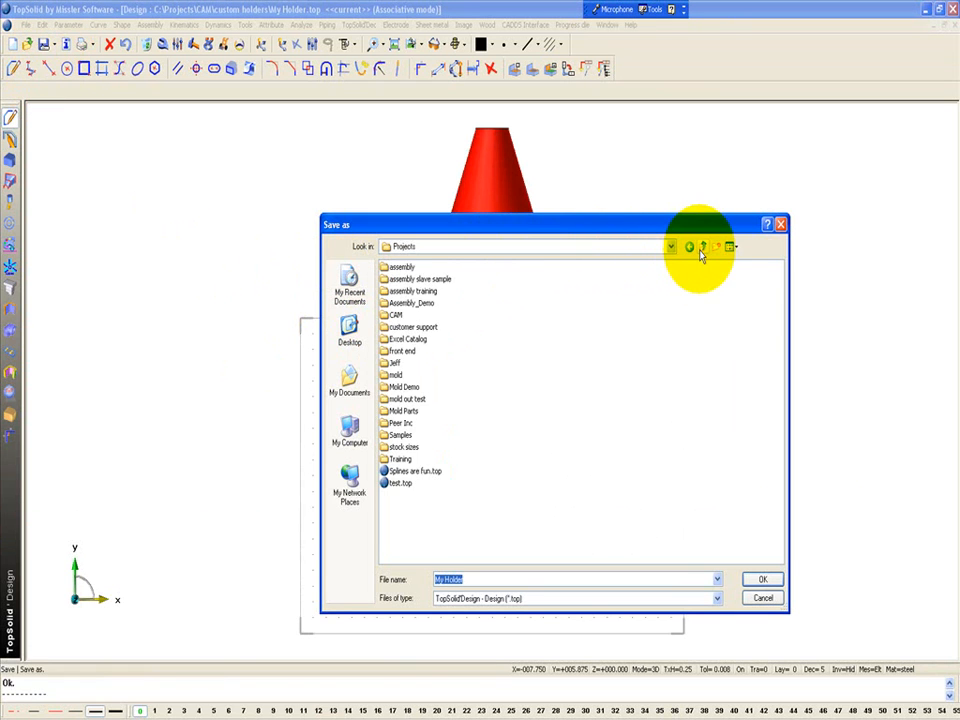
left_click(701, 248)
double_click(398, 362)
double_click(402, 267)
double_click(400, 267)
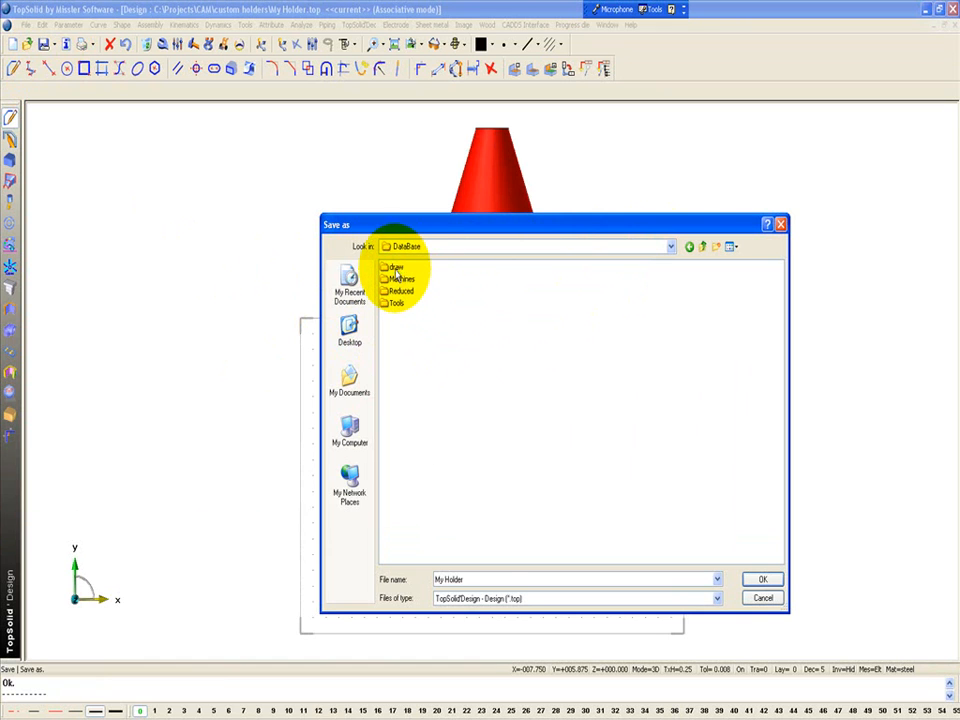
double_click(398, 267)
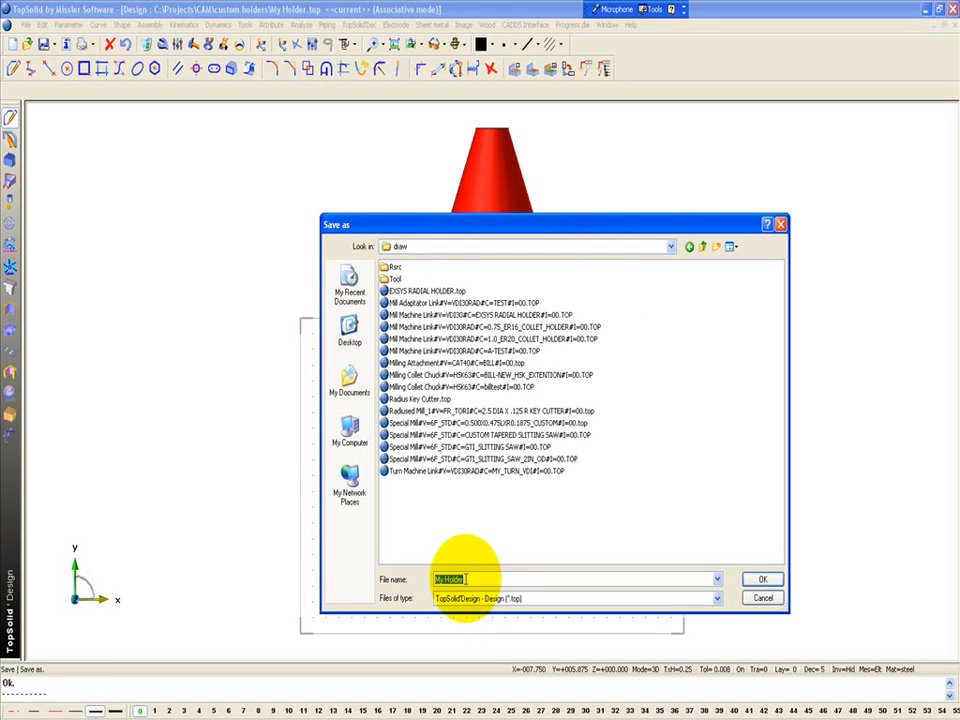
type("Milling Attachment#V=CAT40#C=250 TAPPERED EXTENSION HOLDER#I=00")
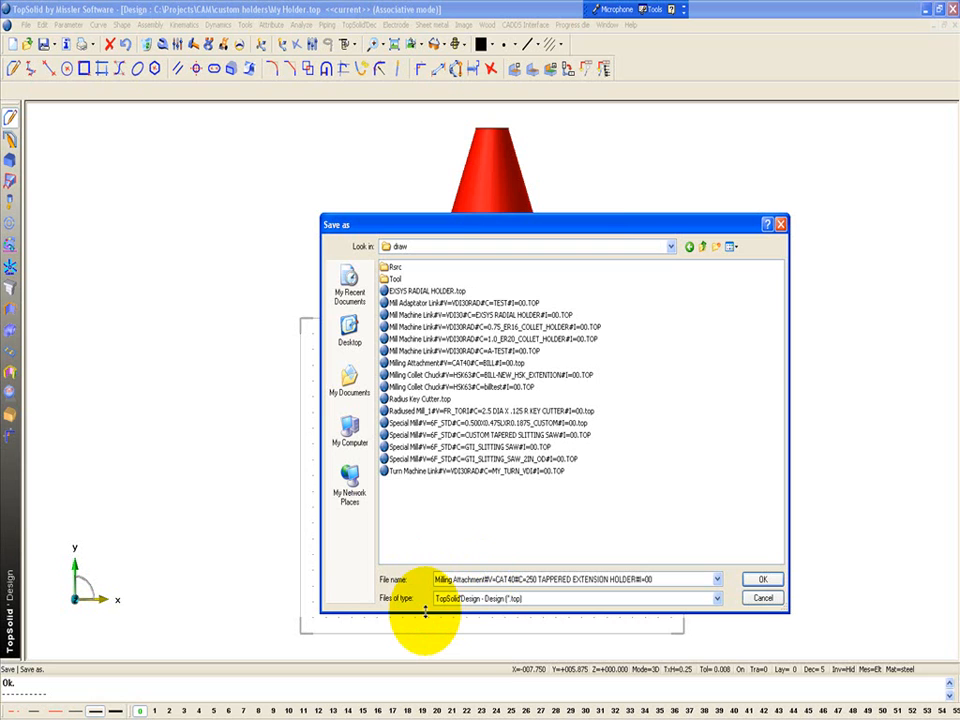
left_click(760, 580)
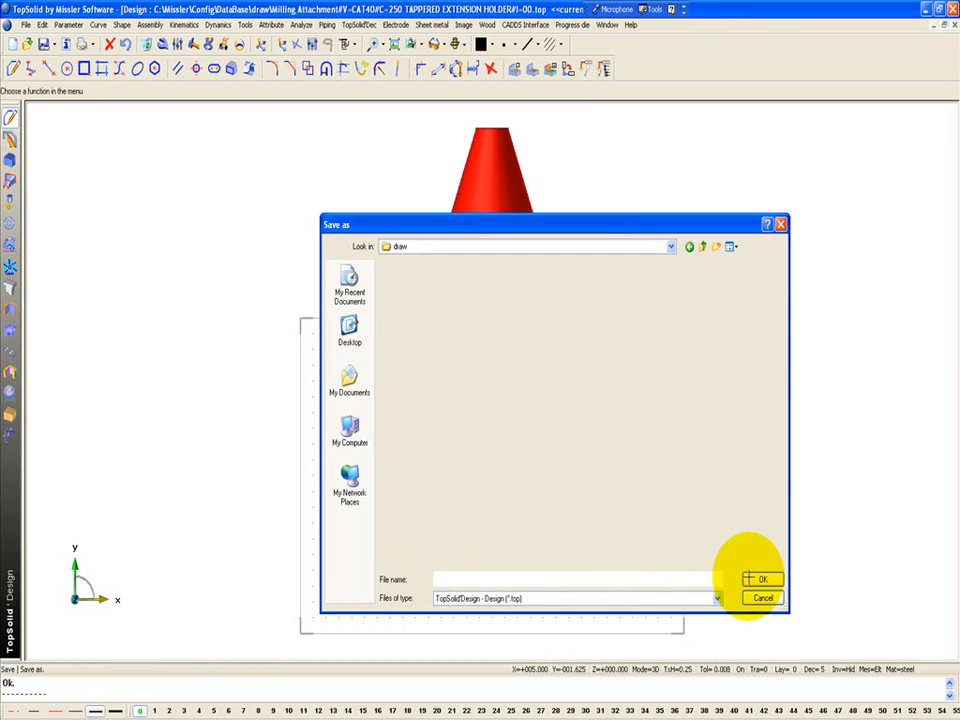
- Dimension the vertical distance from the centre of the large taper edge above the flange to the origin at the holder's tip
scroll(581, 543, "up", 1)
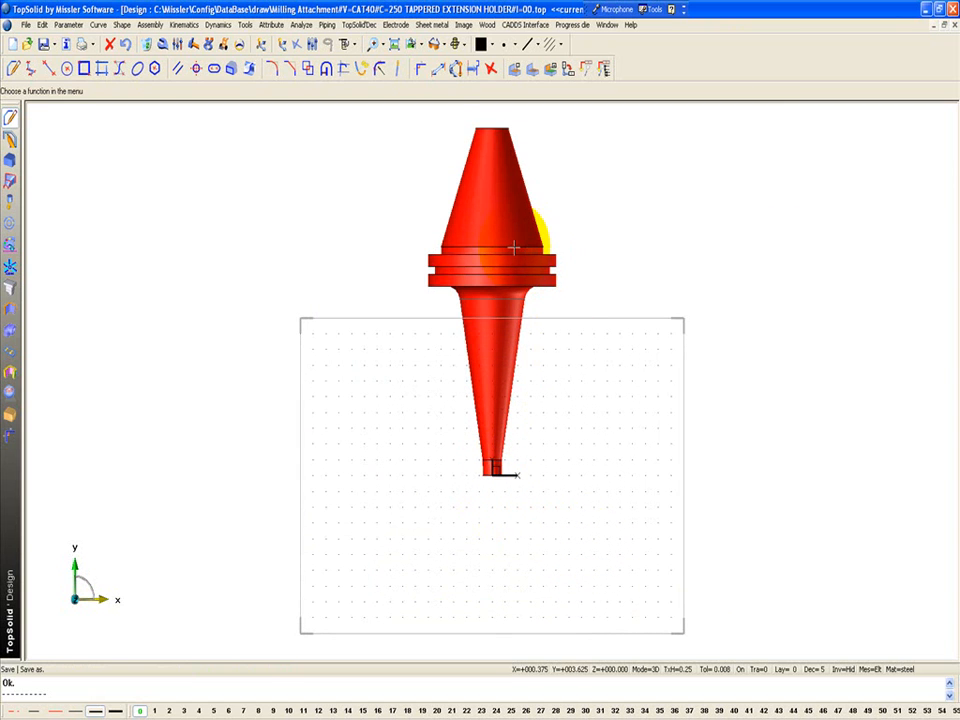
left_click(455, 70)
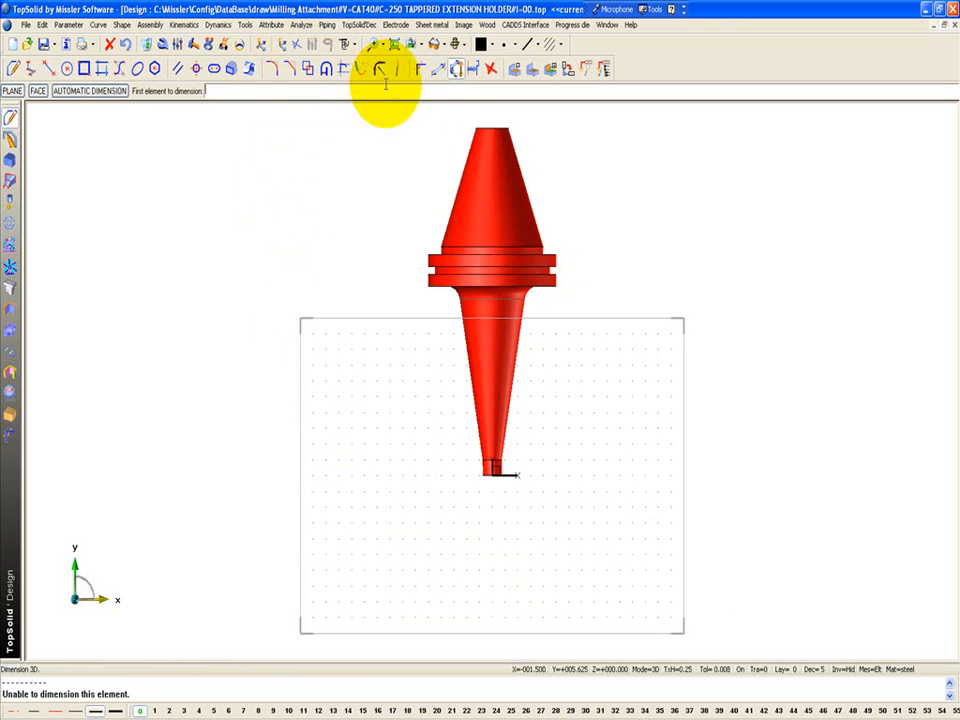
left_click(440, 70)
left_click(298, 46)
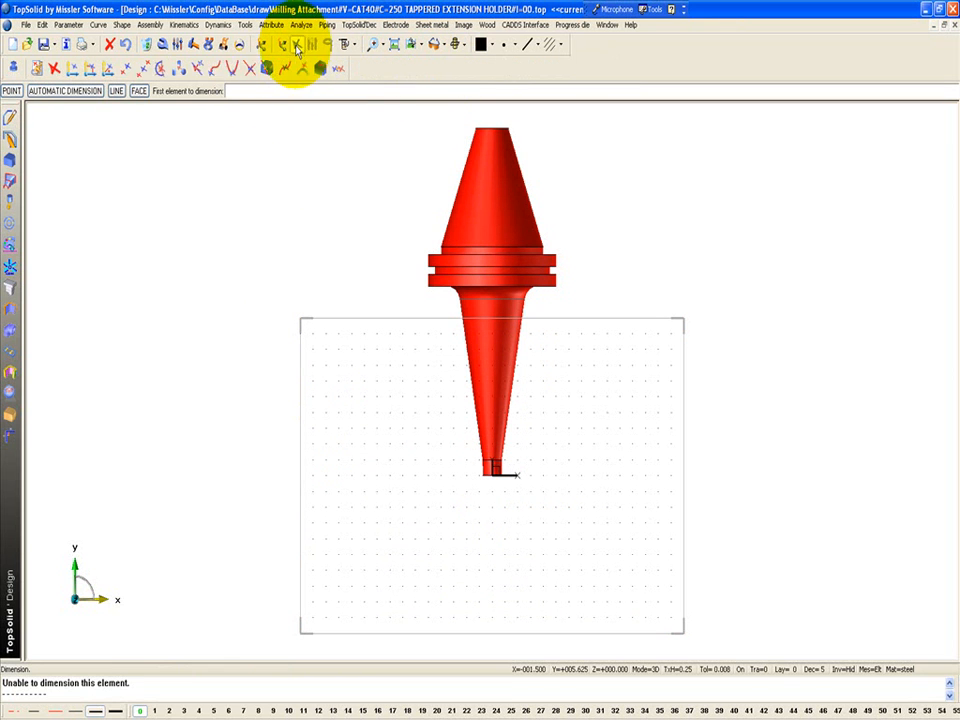
left_click(160, 69)
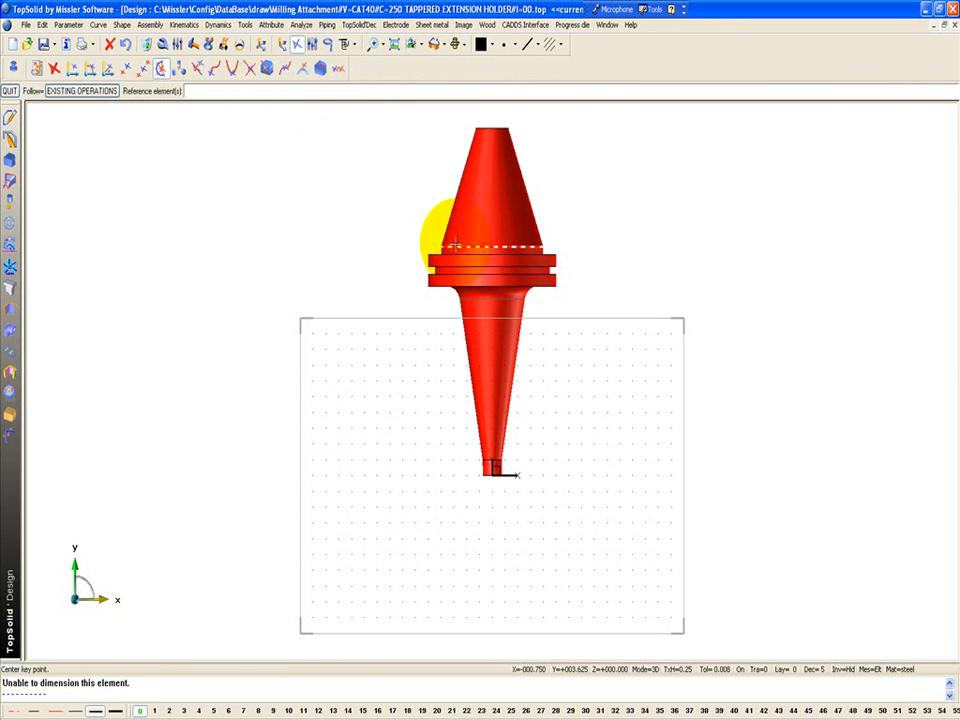
left_click(454, 244)
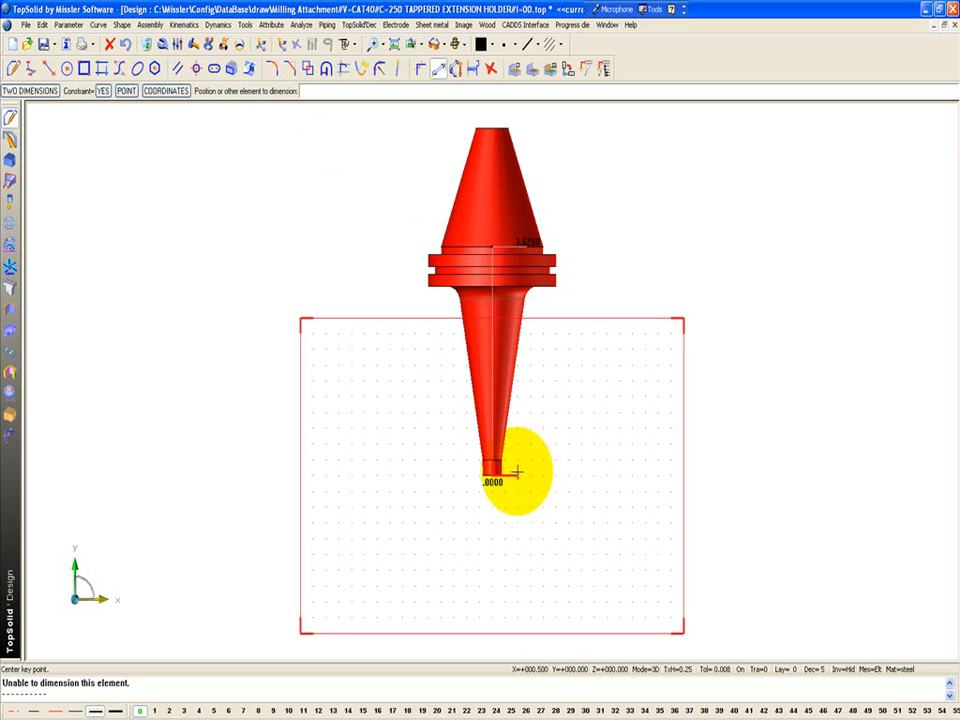
left_click(508, 469)
left_click(619, 396)
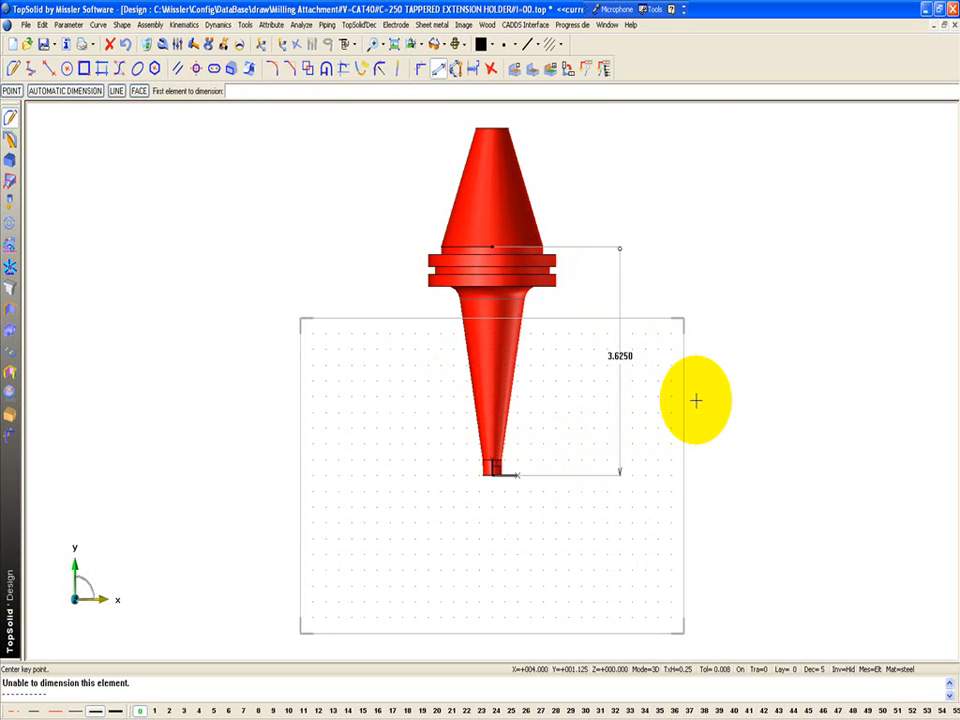
- Display only the holder's solid shape without the dimension and frame, and save and close the design
scroll(448, 252, "up", 1)
scroll(447, 253, "up", 2)
middle_click_drag(392, 250, 343, 291)
left_click(463, 45)
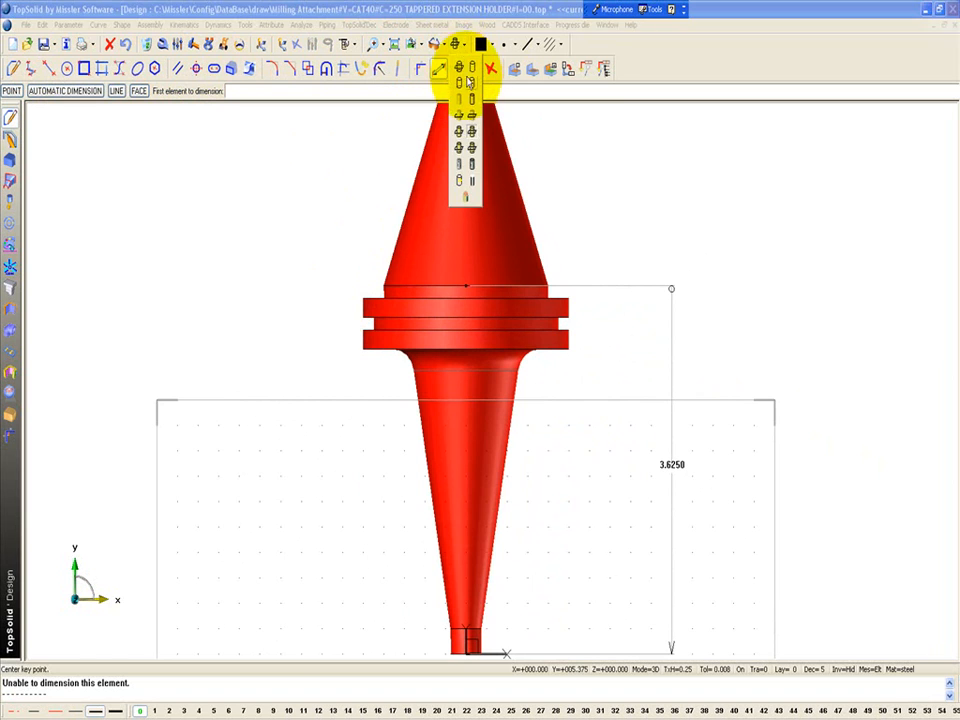
left_click(469, 100)
scroll(307, 252, "down", 2)
left_click(55, 45)
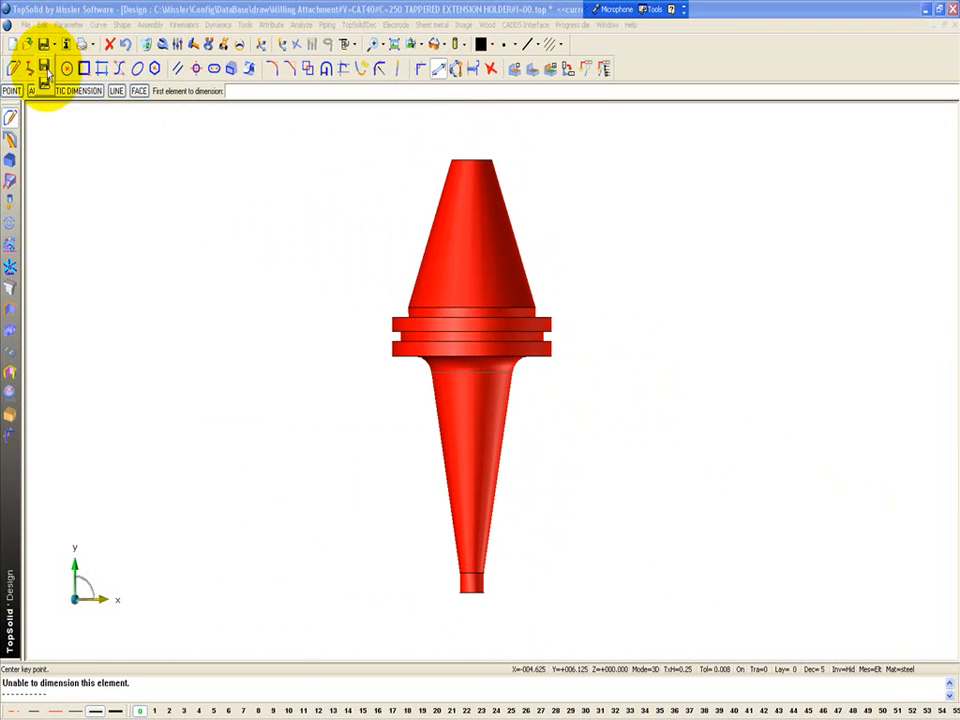
left_click(44, 84)
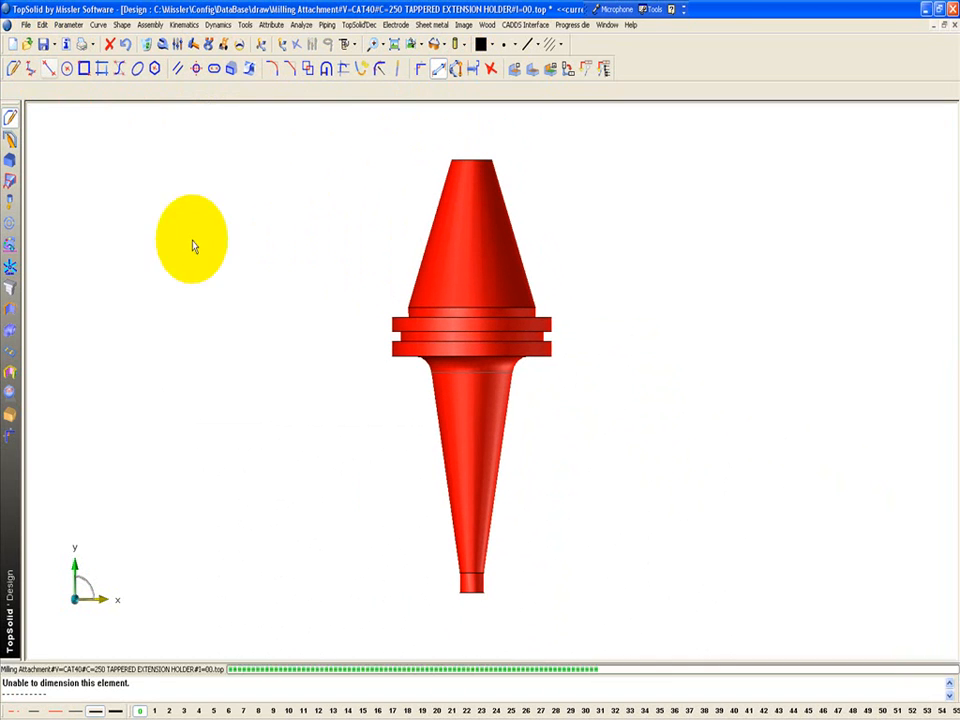
left_click(952, 23)
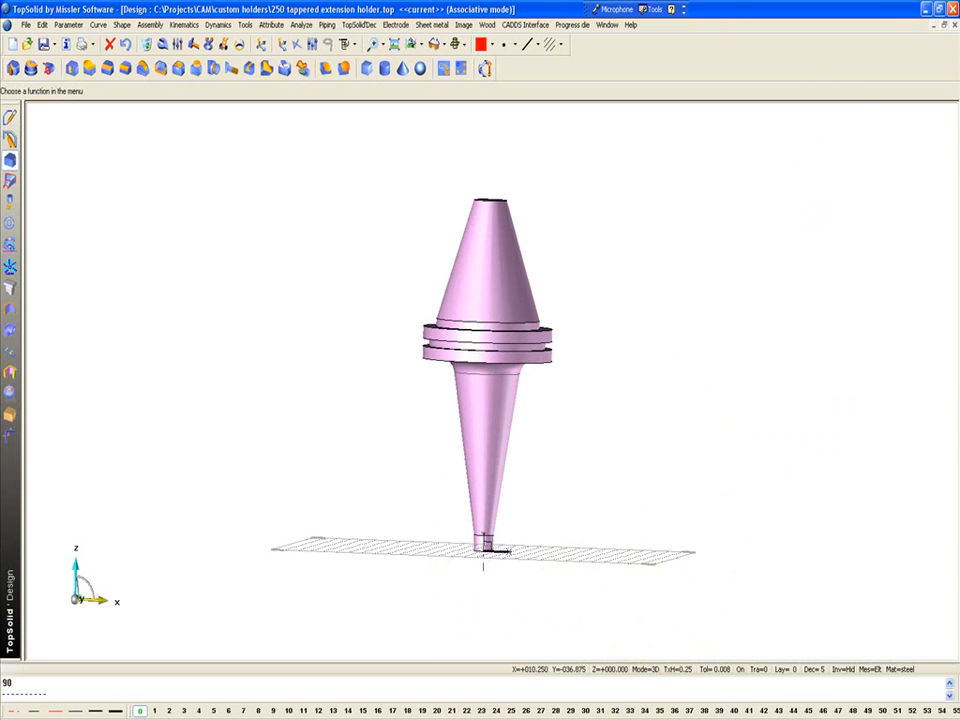
- Switch back to TopTool and record the 250 TAPPERED EXTENSION HOLDER component's modification with index B
left_click(675, 716)
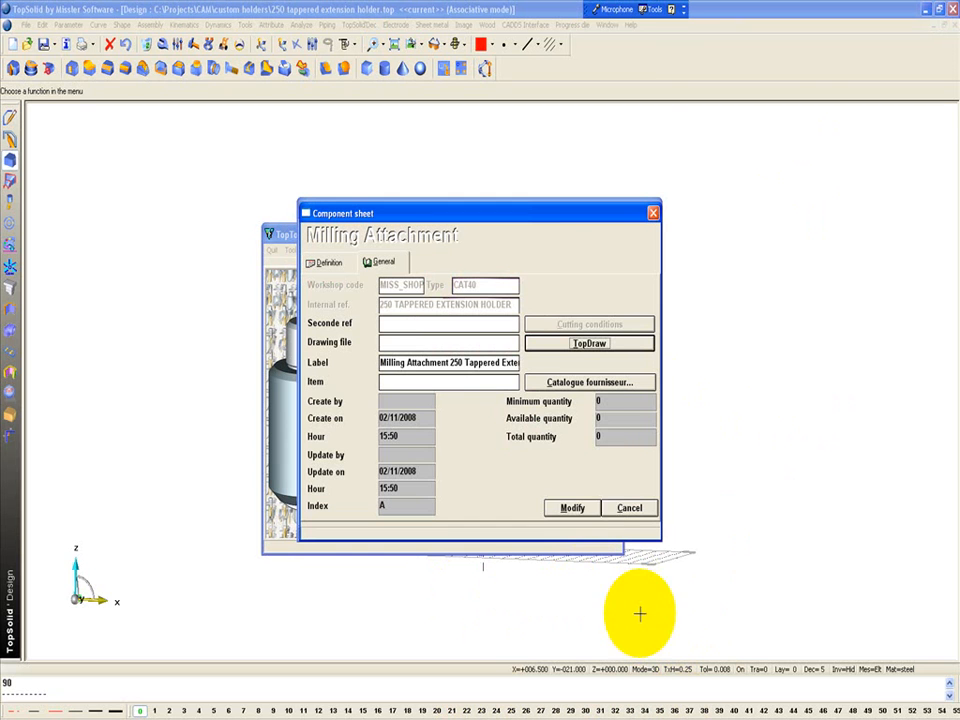
left_click(572, 507)
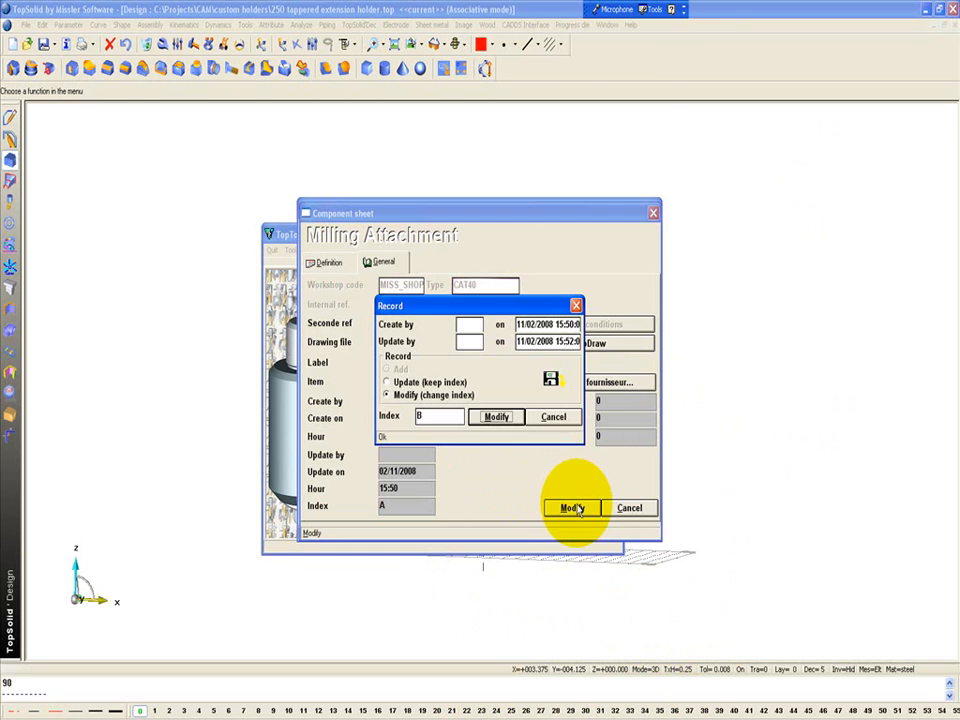
left_click(512, 418)
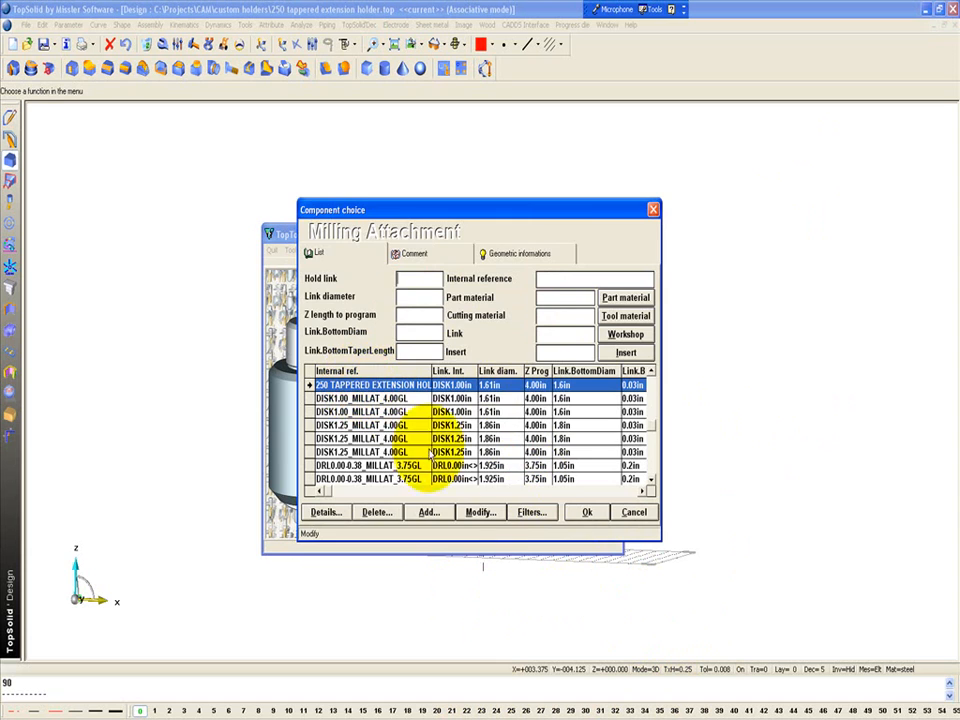
- Set the 250 TAPPERED EXTENSION HOLDER's Z length to program to 3.625, record the modification, and return to the TopTool main window
left_click(480, 512)
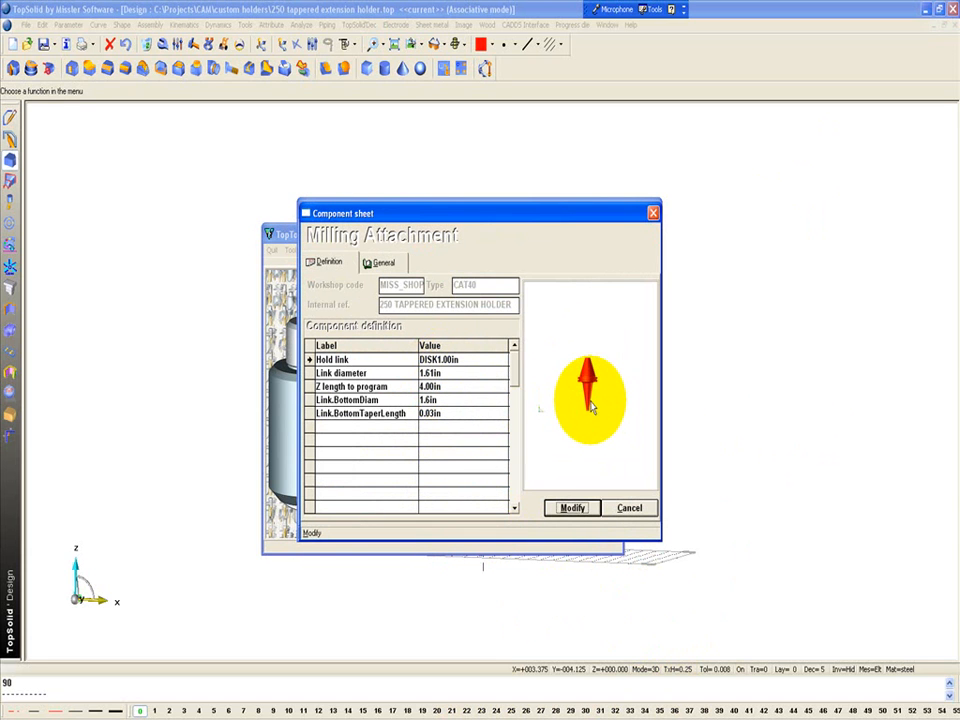
left_click(432, 387)
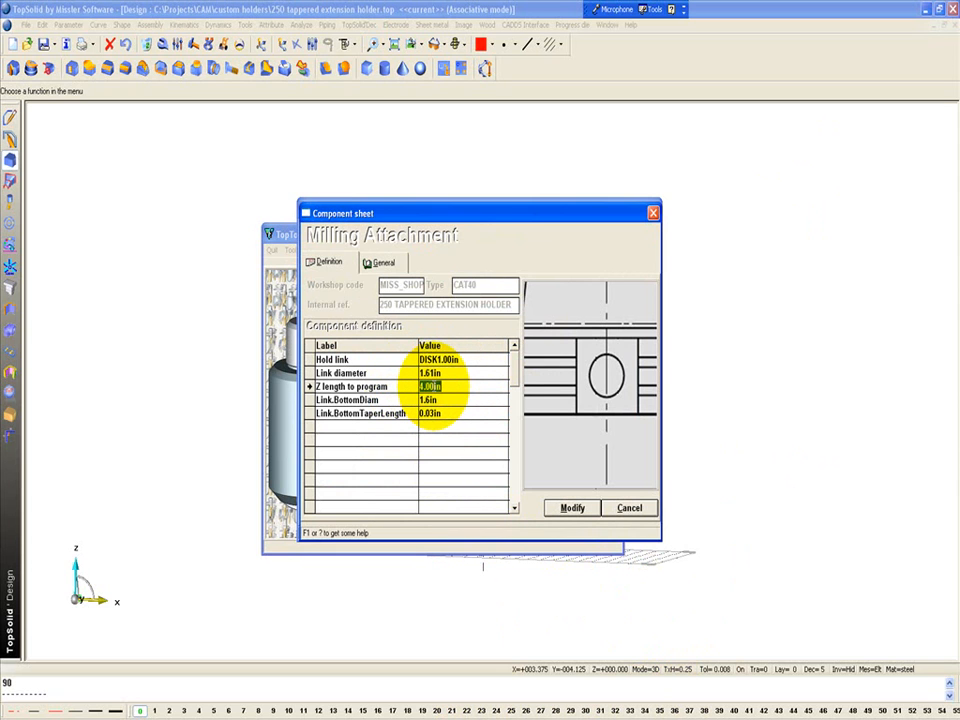
double_click(432, 387)
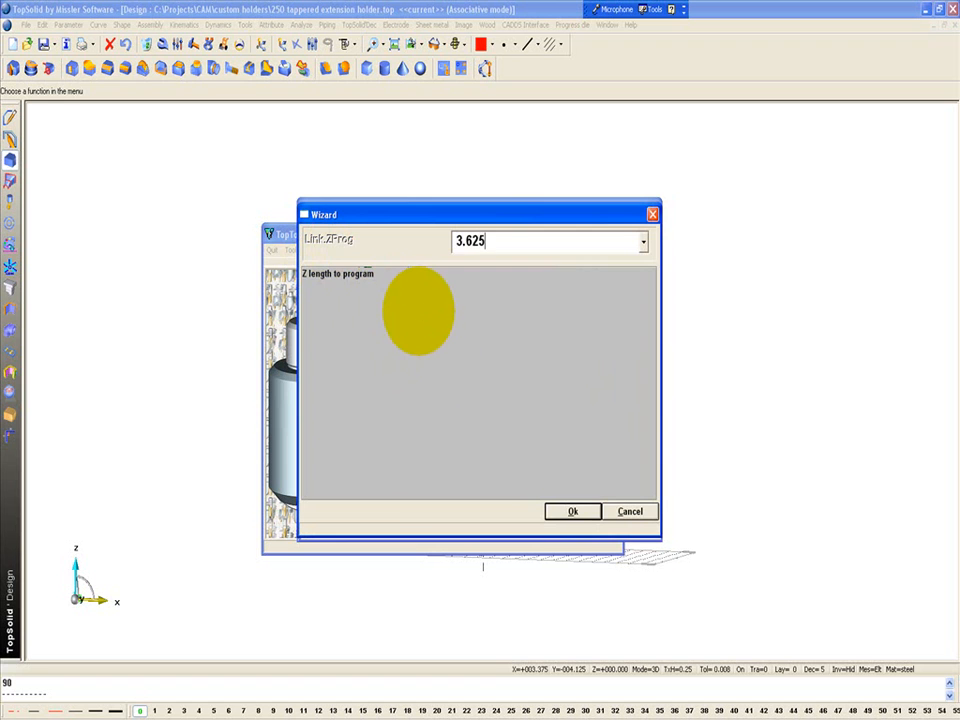
type("3.625")
left_click(572, 511)
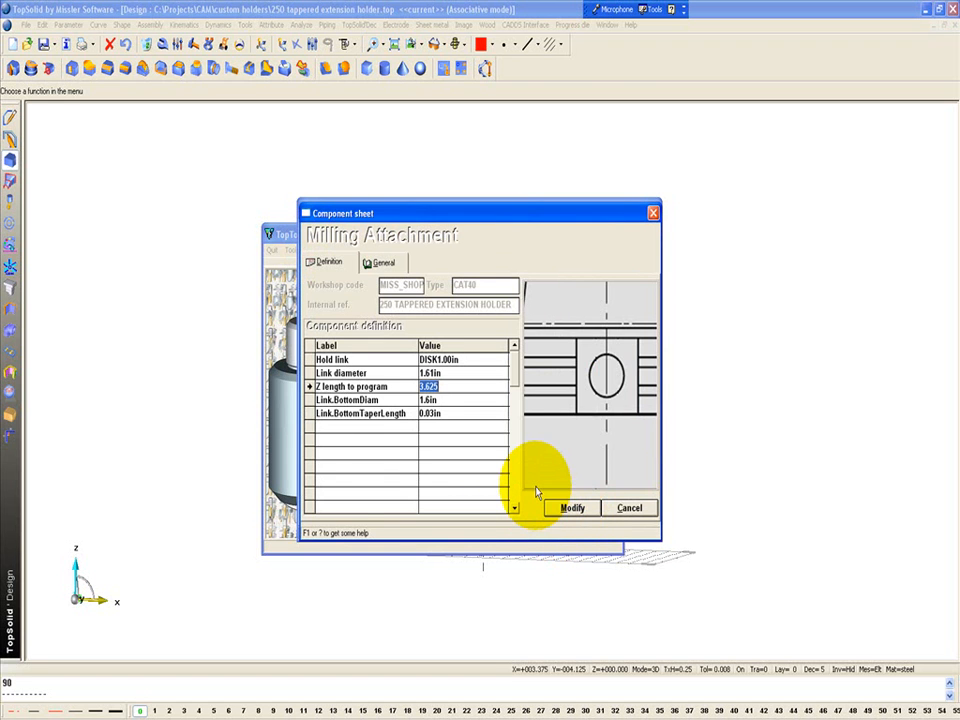
left_click(580, 508)
left_click(545, 418)
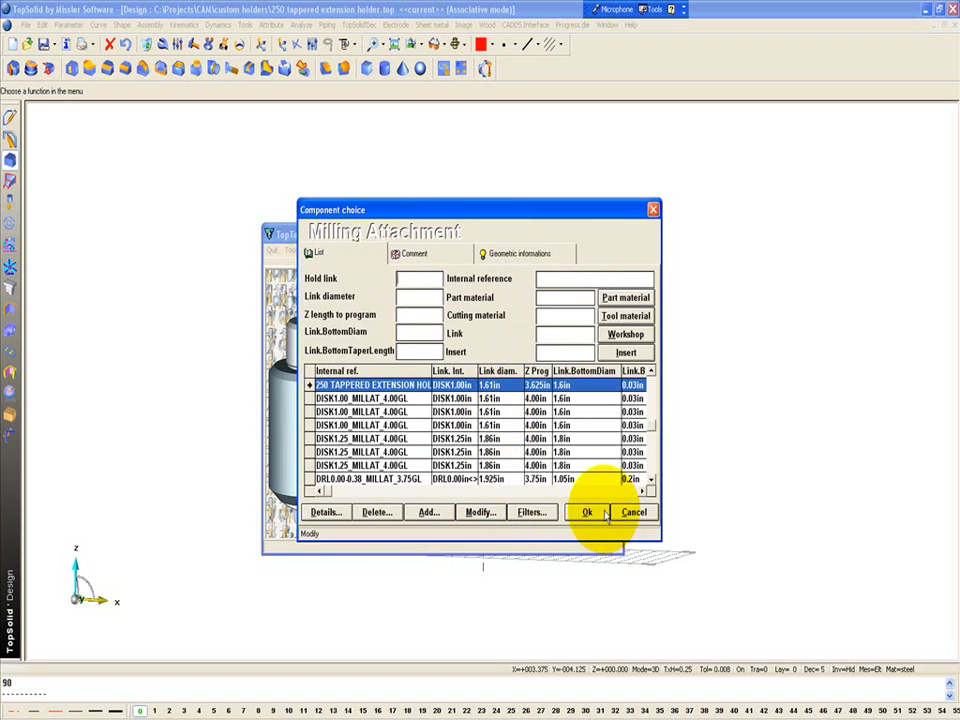
left_click(590, 512)
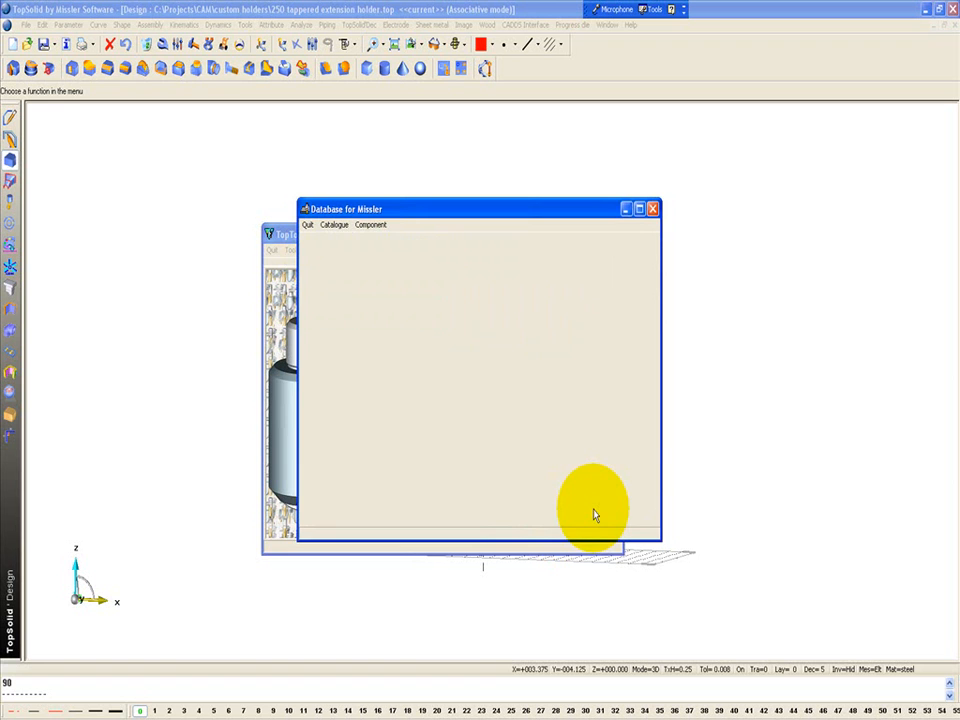
left_click(283, 235)
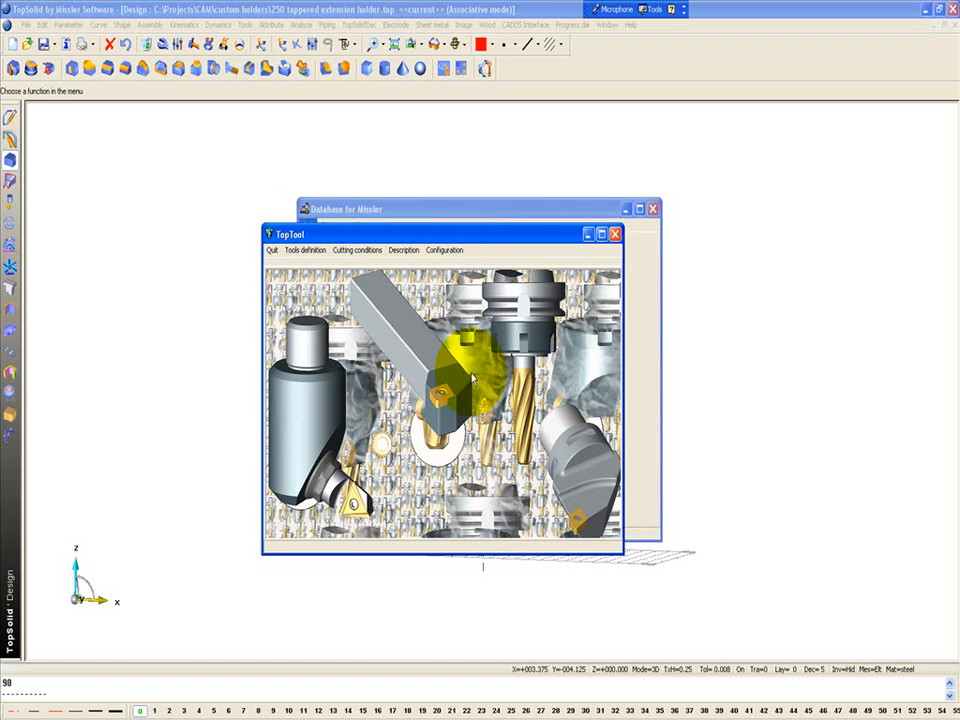